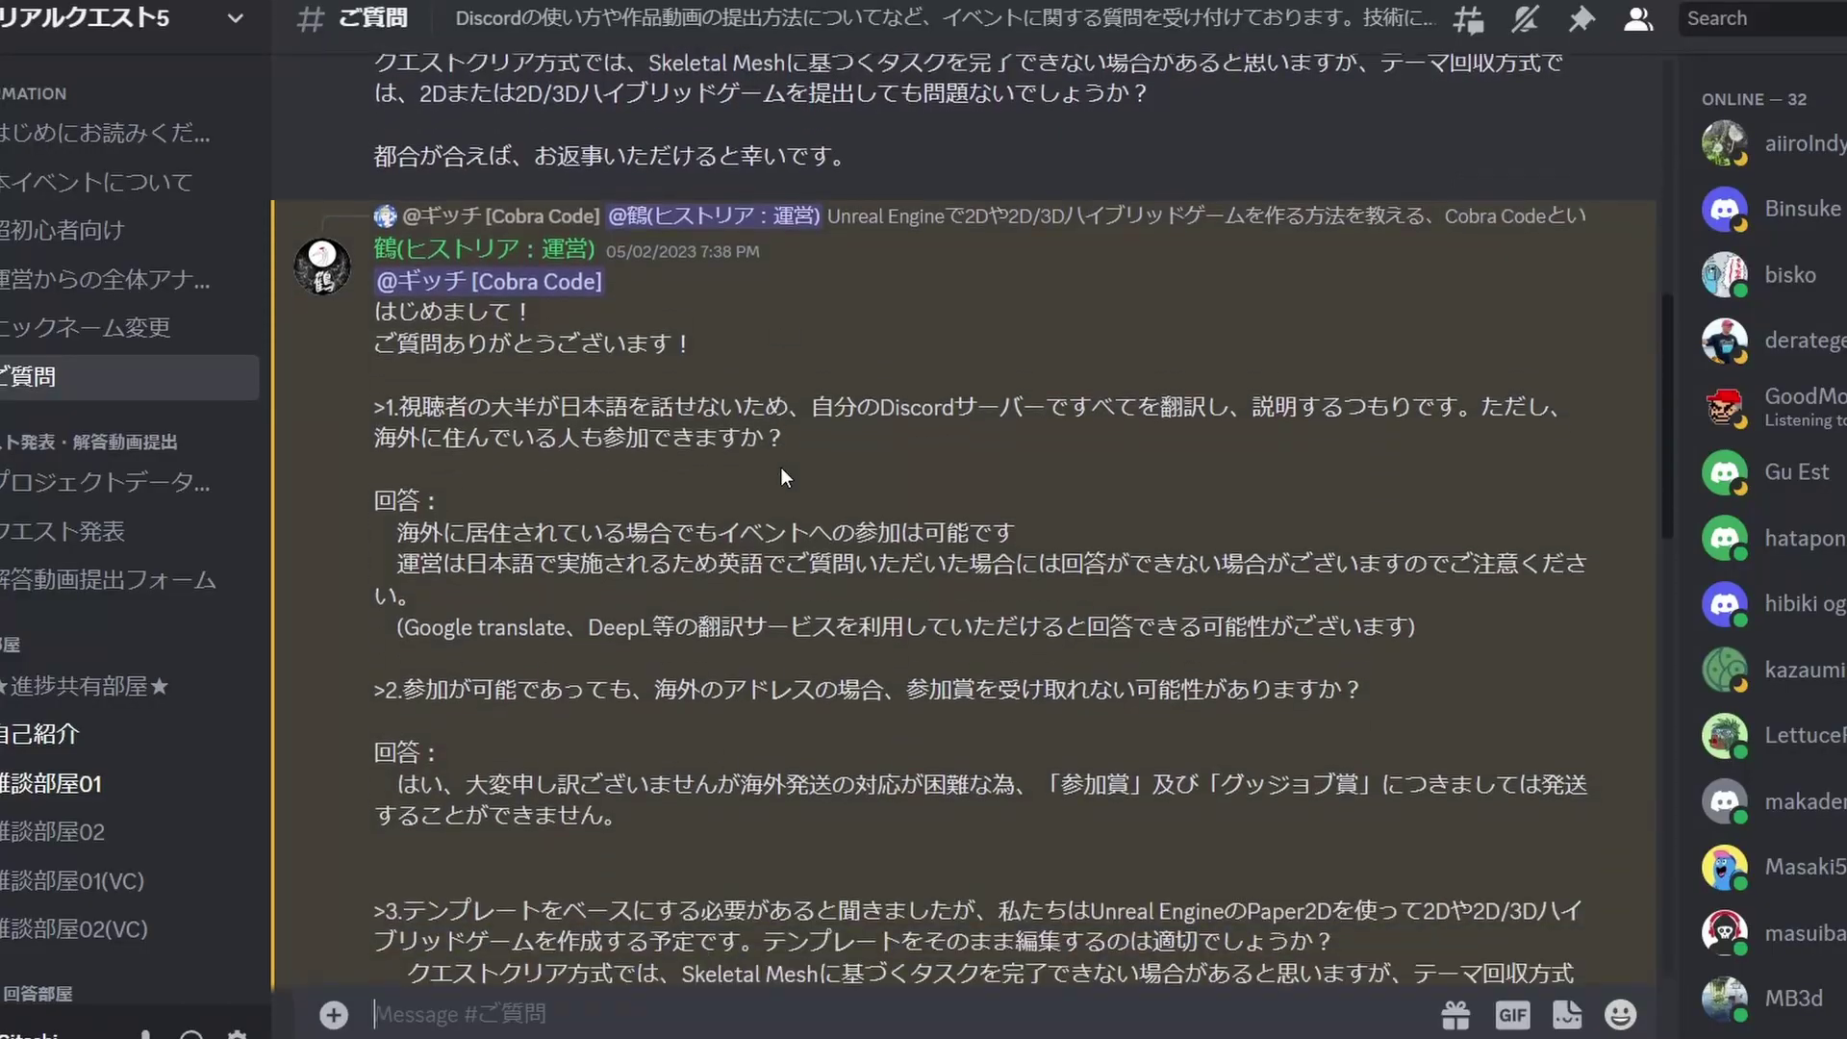
Step: Create the blank UEQuestRunner project, build flipbooks from the warrior textures, and open the Content Drawer
scroll(781, 465, up, 4)
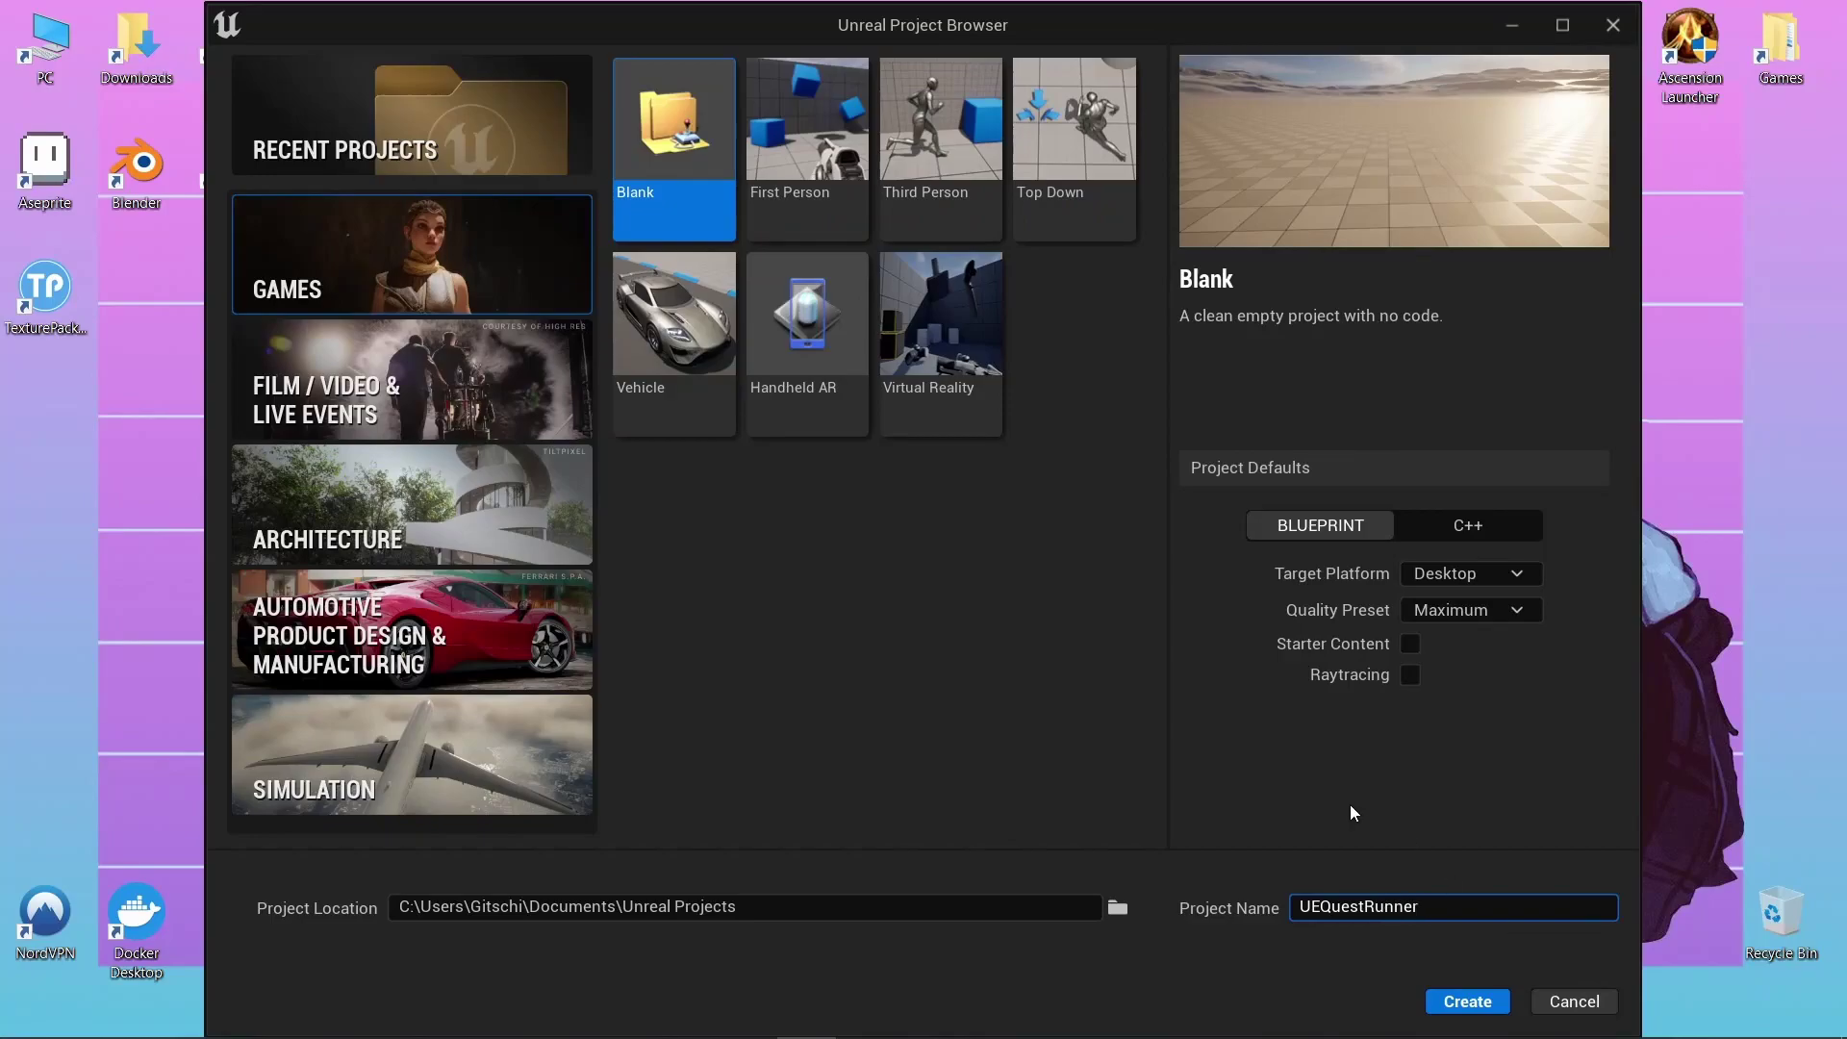
click(1466, 1001)
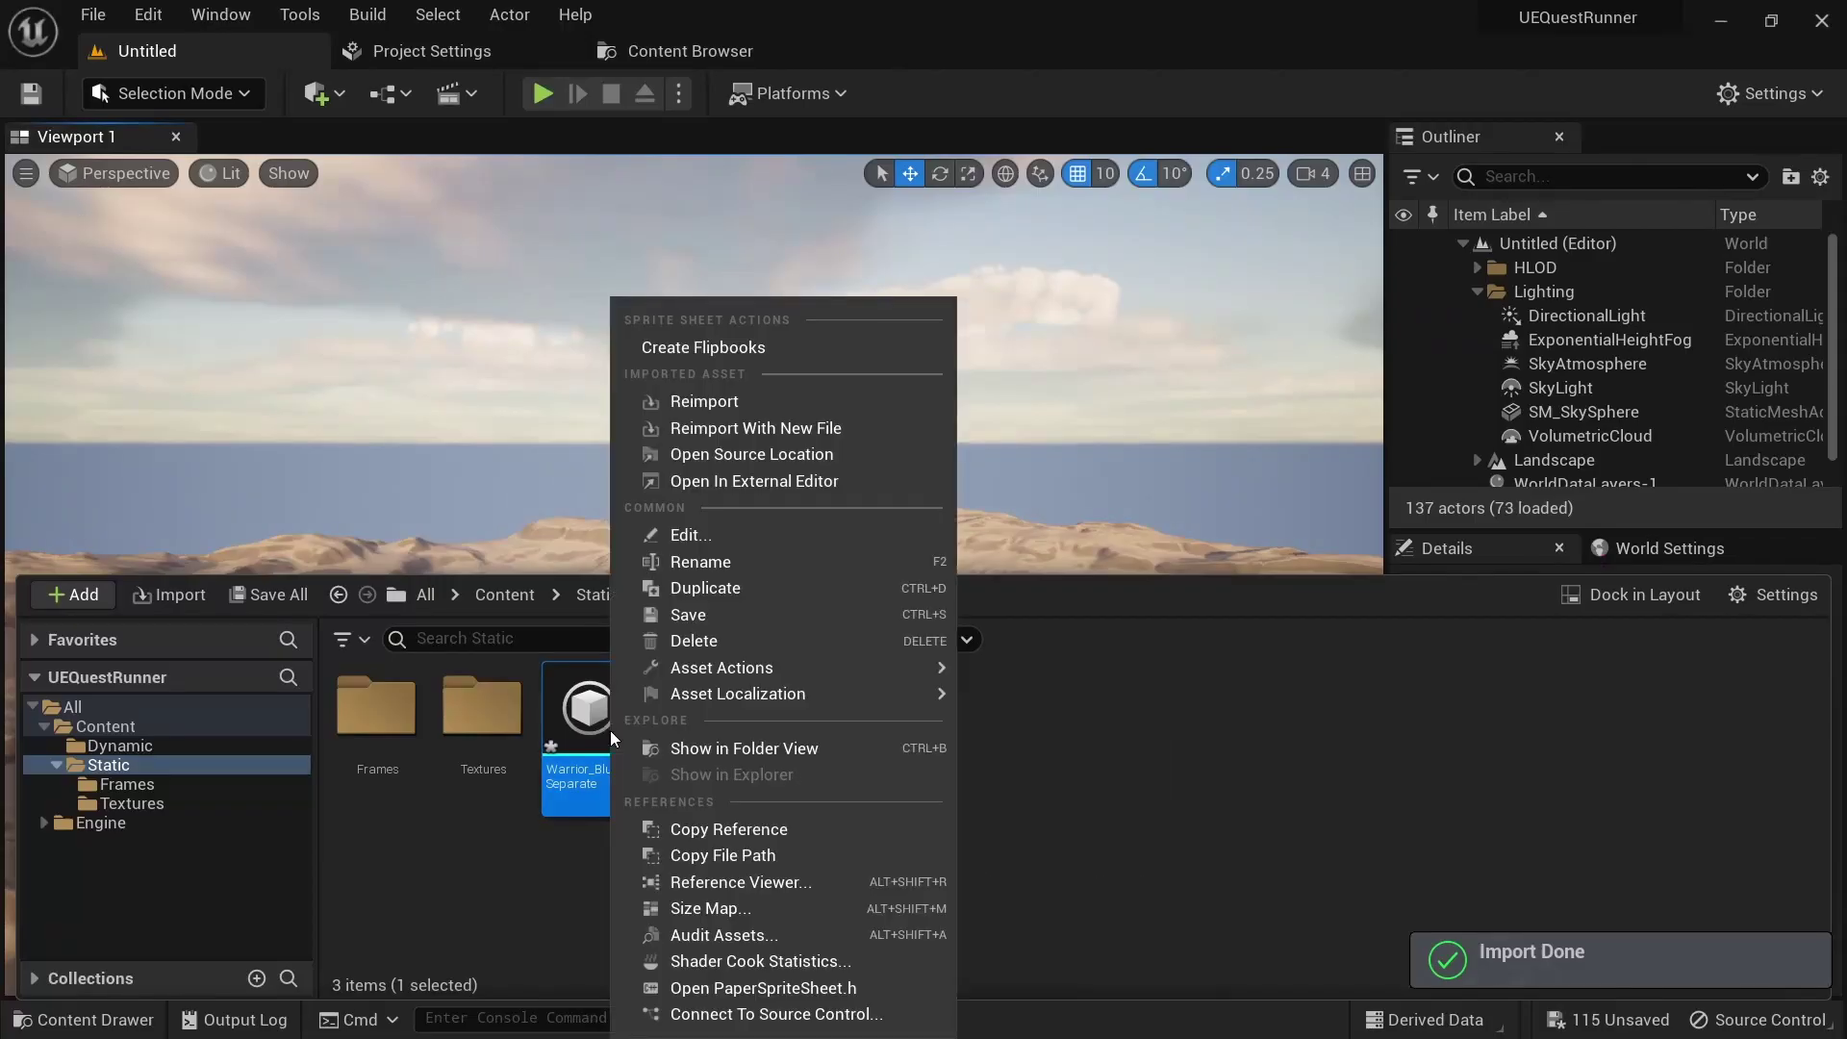
click(805, 344)
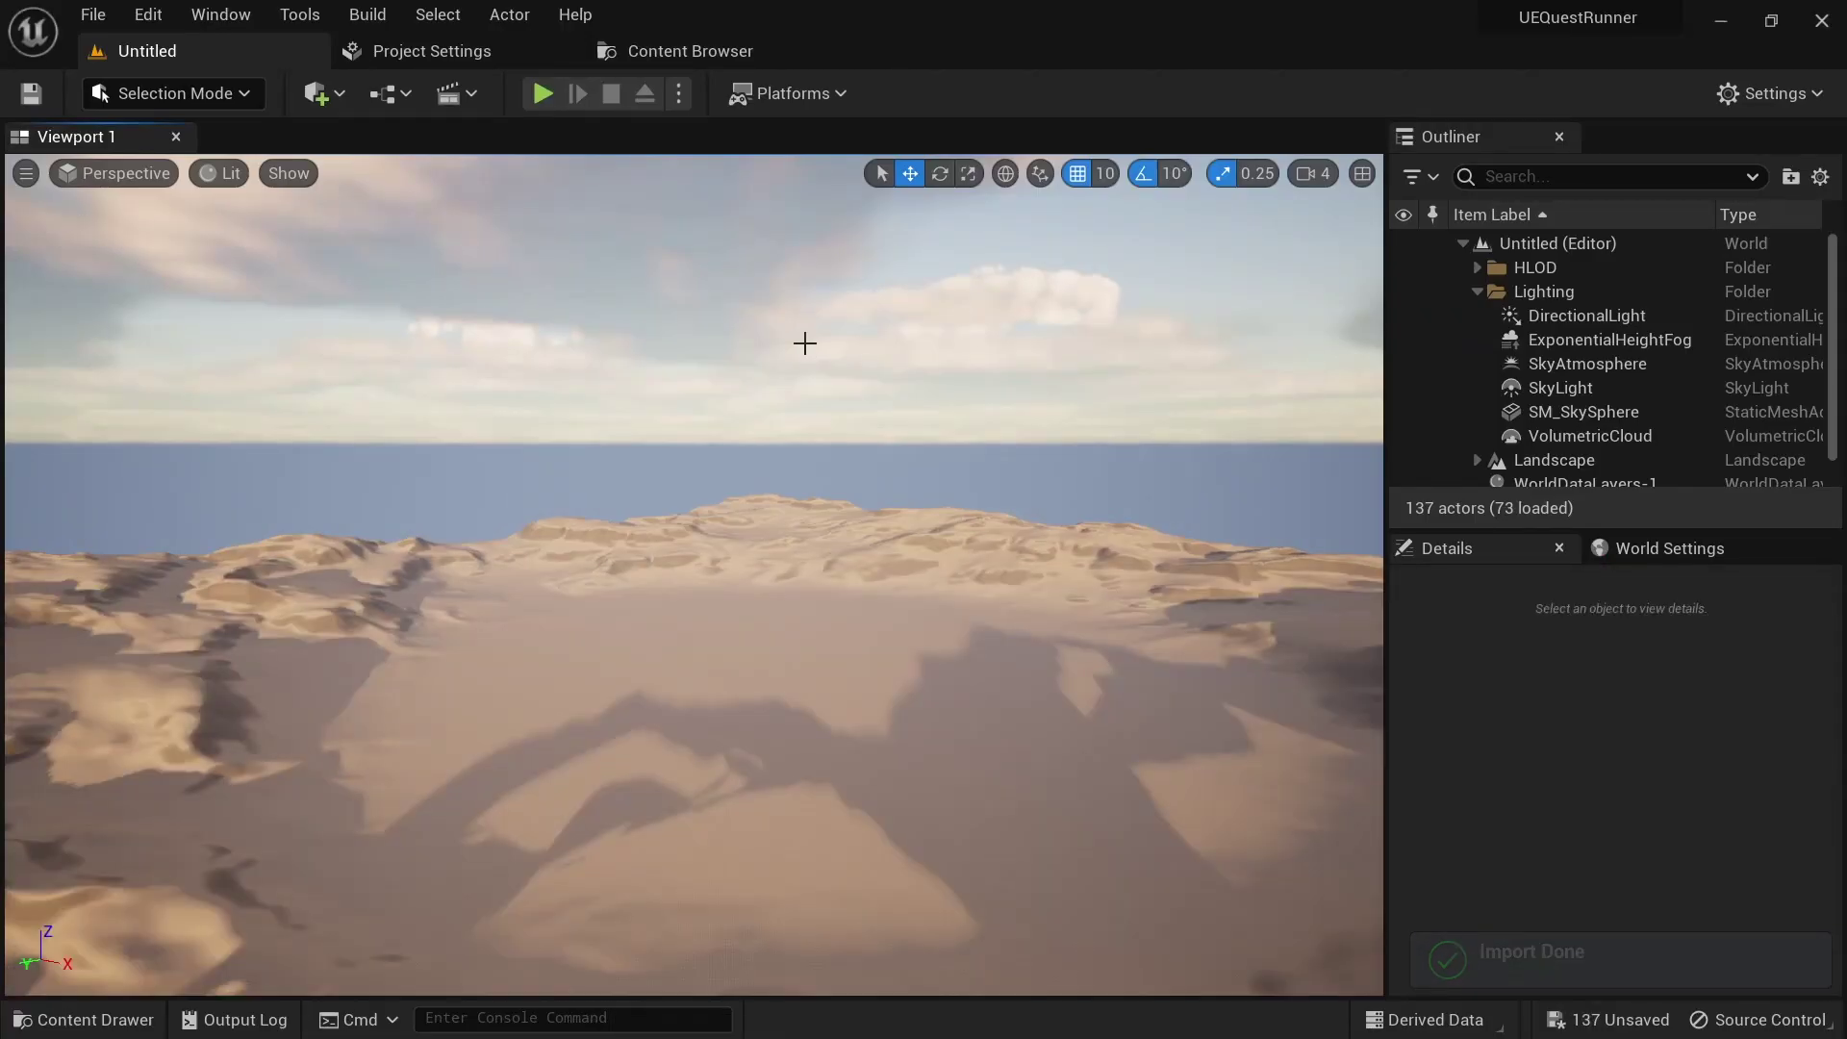
key(ctrl+space)
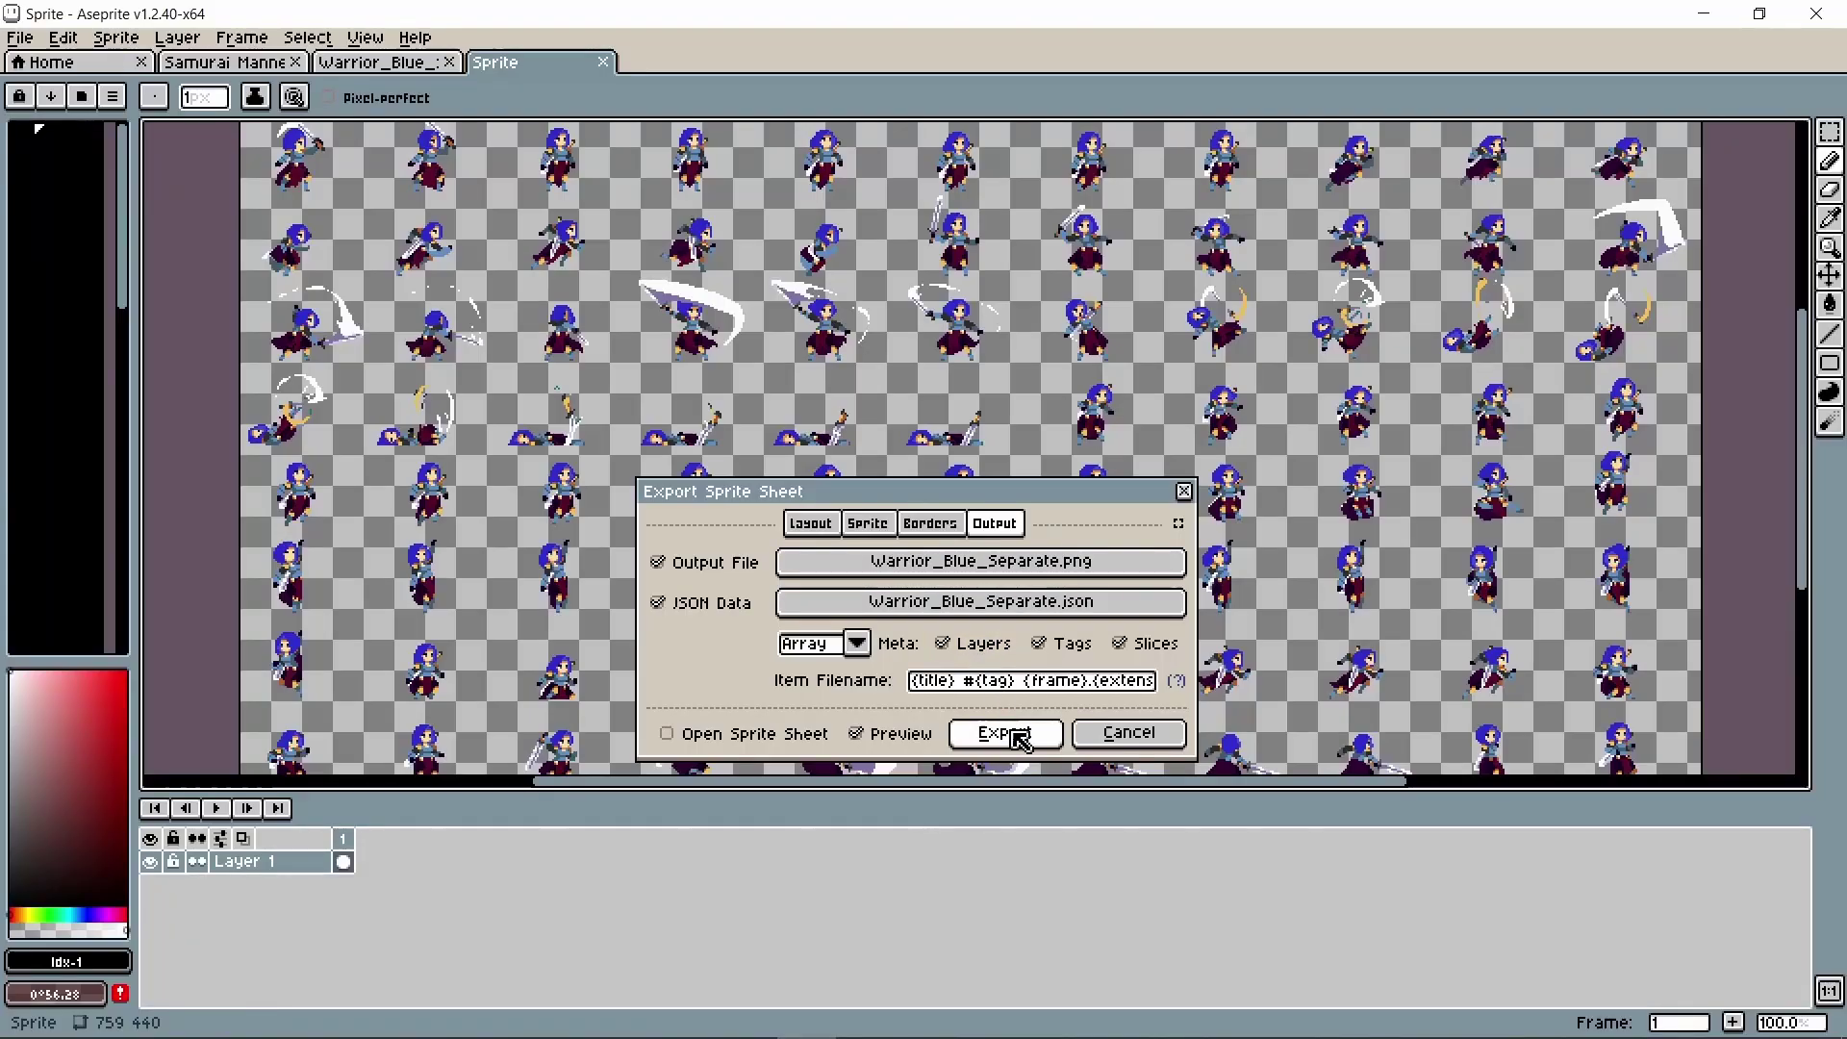
Step: Export Warrior_Blue_Separate.png with its JSON data, then play the Sandbag animation frames
click(1005, 733)
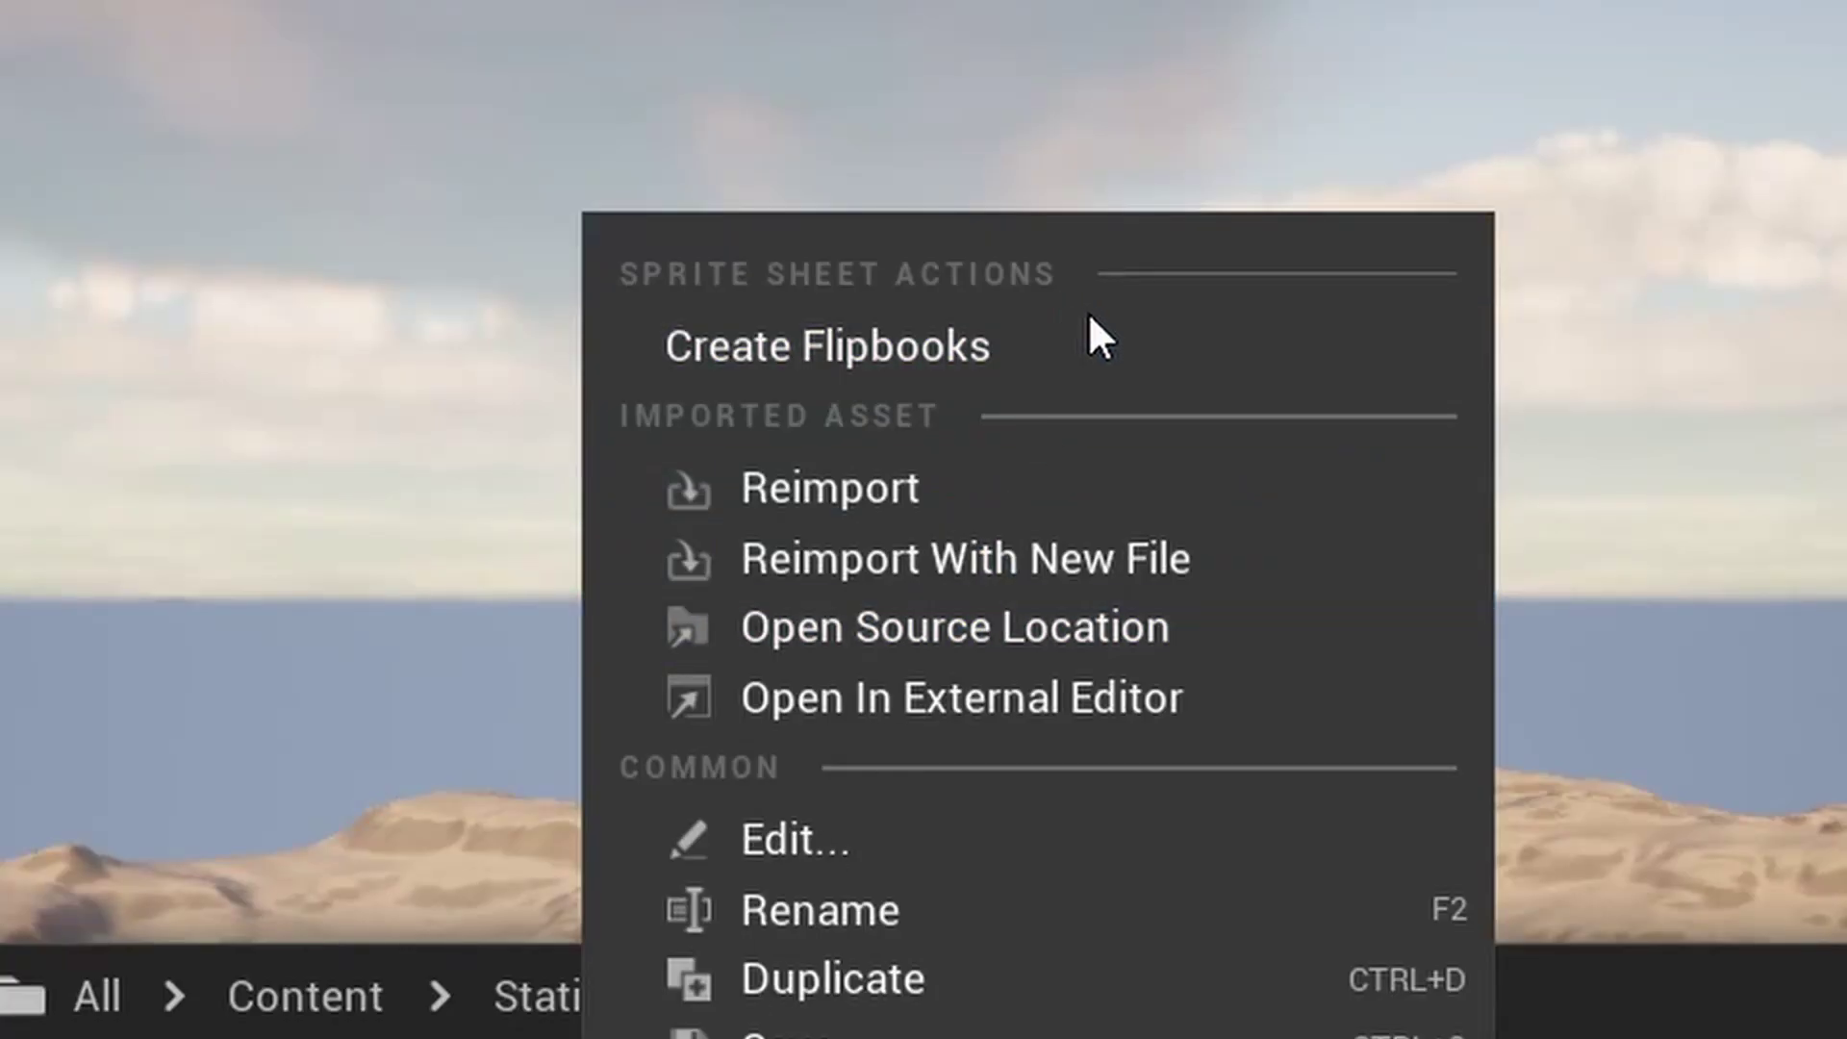
click(1095, 333)
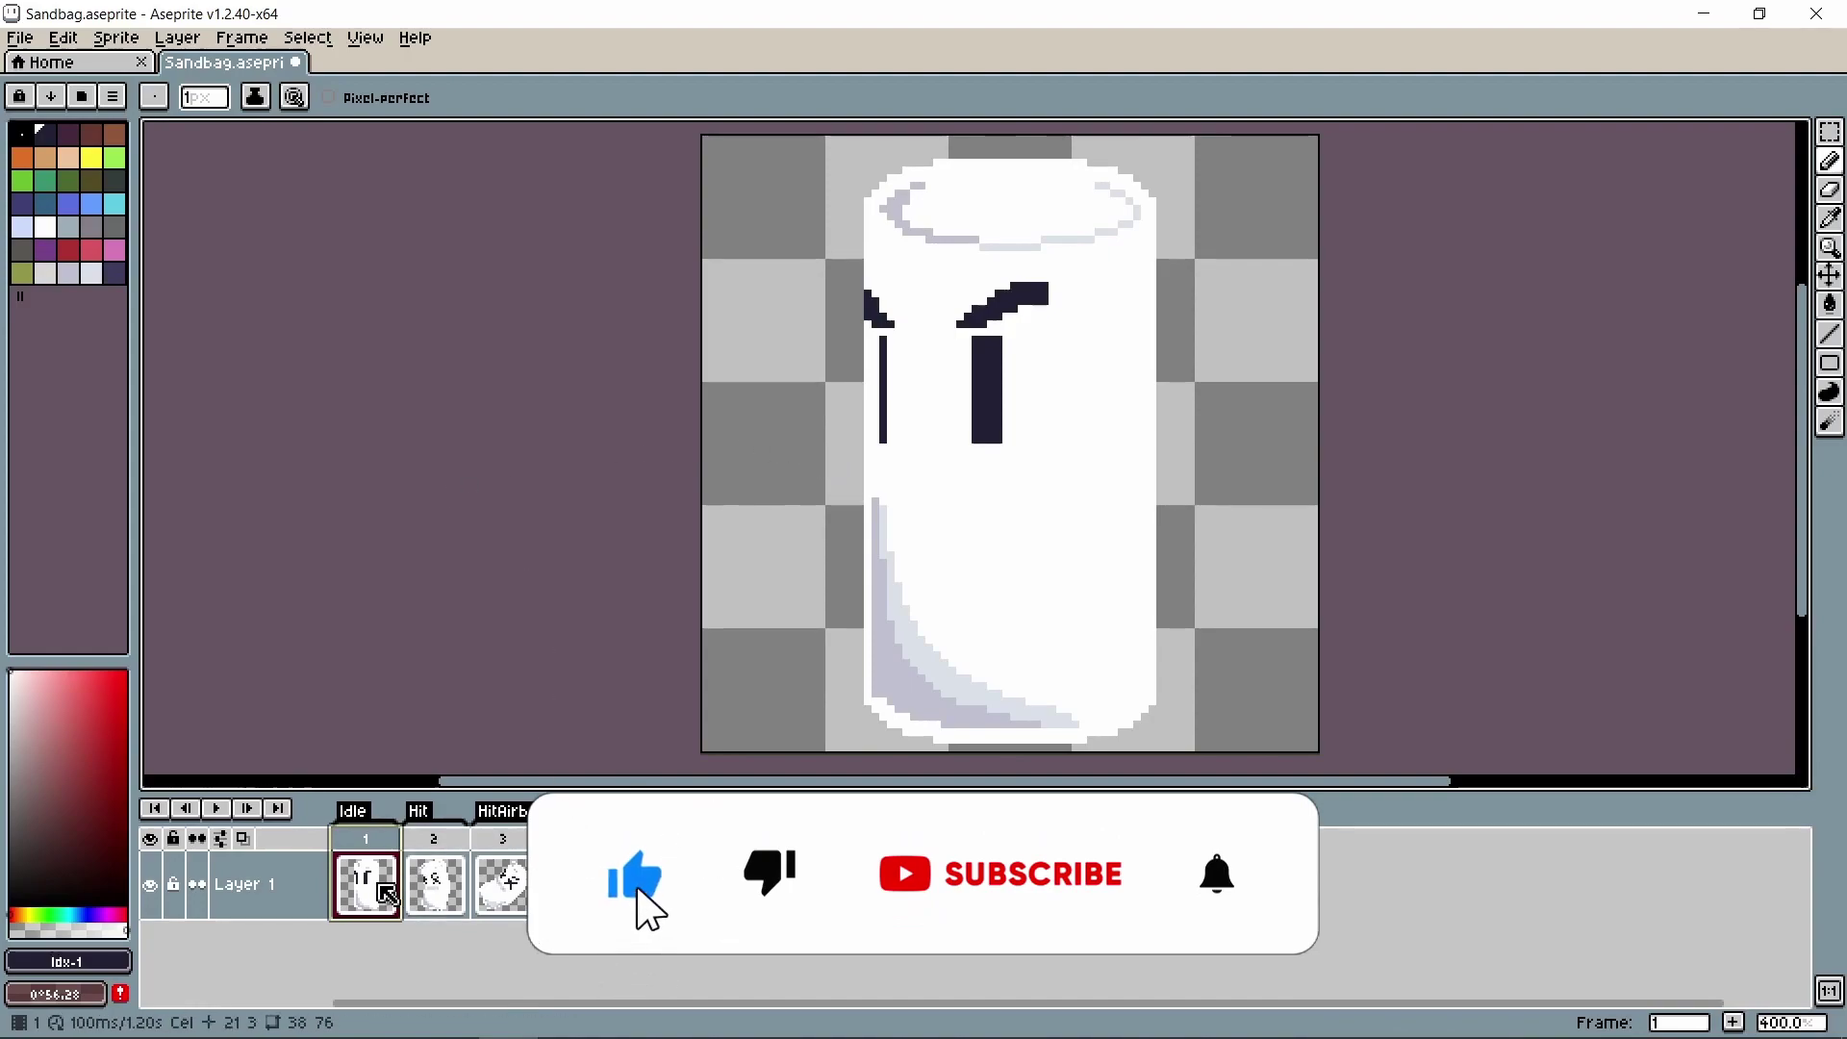
click(413, 905)
key(Return)
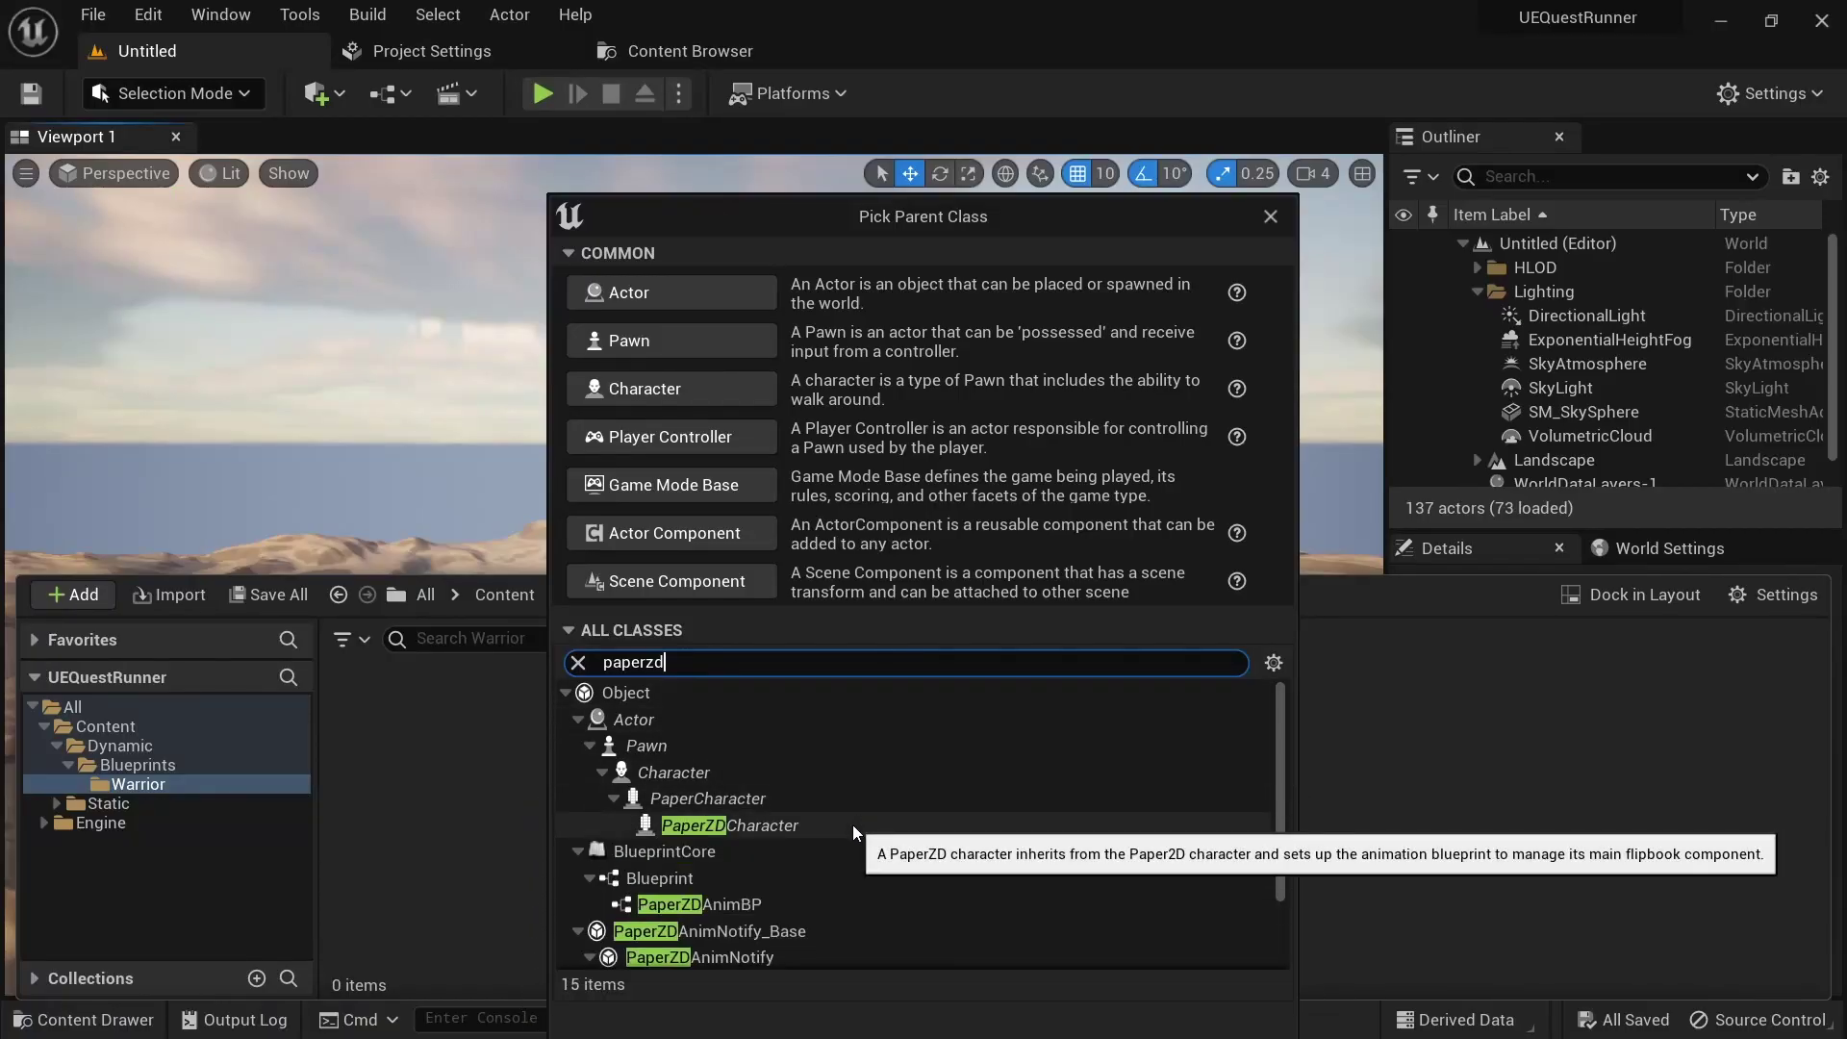
Step: Create a PaperZDCharacter-based warrior and a PaperZD animation source asset named AS_Warrior
click(853, 823)
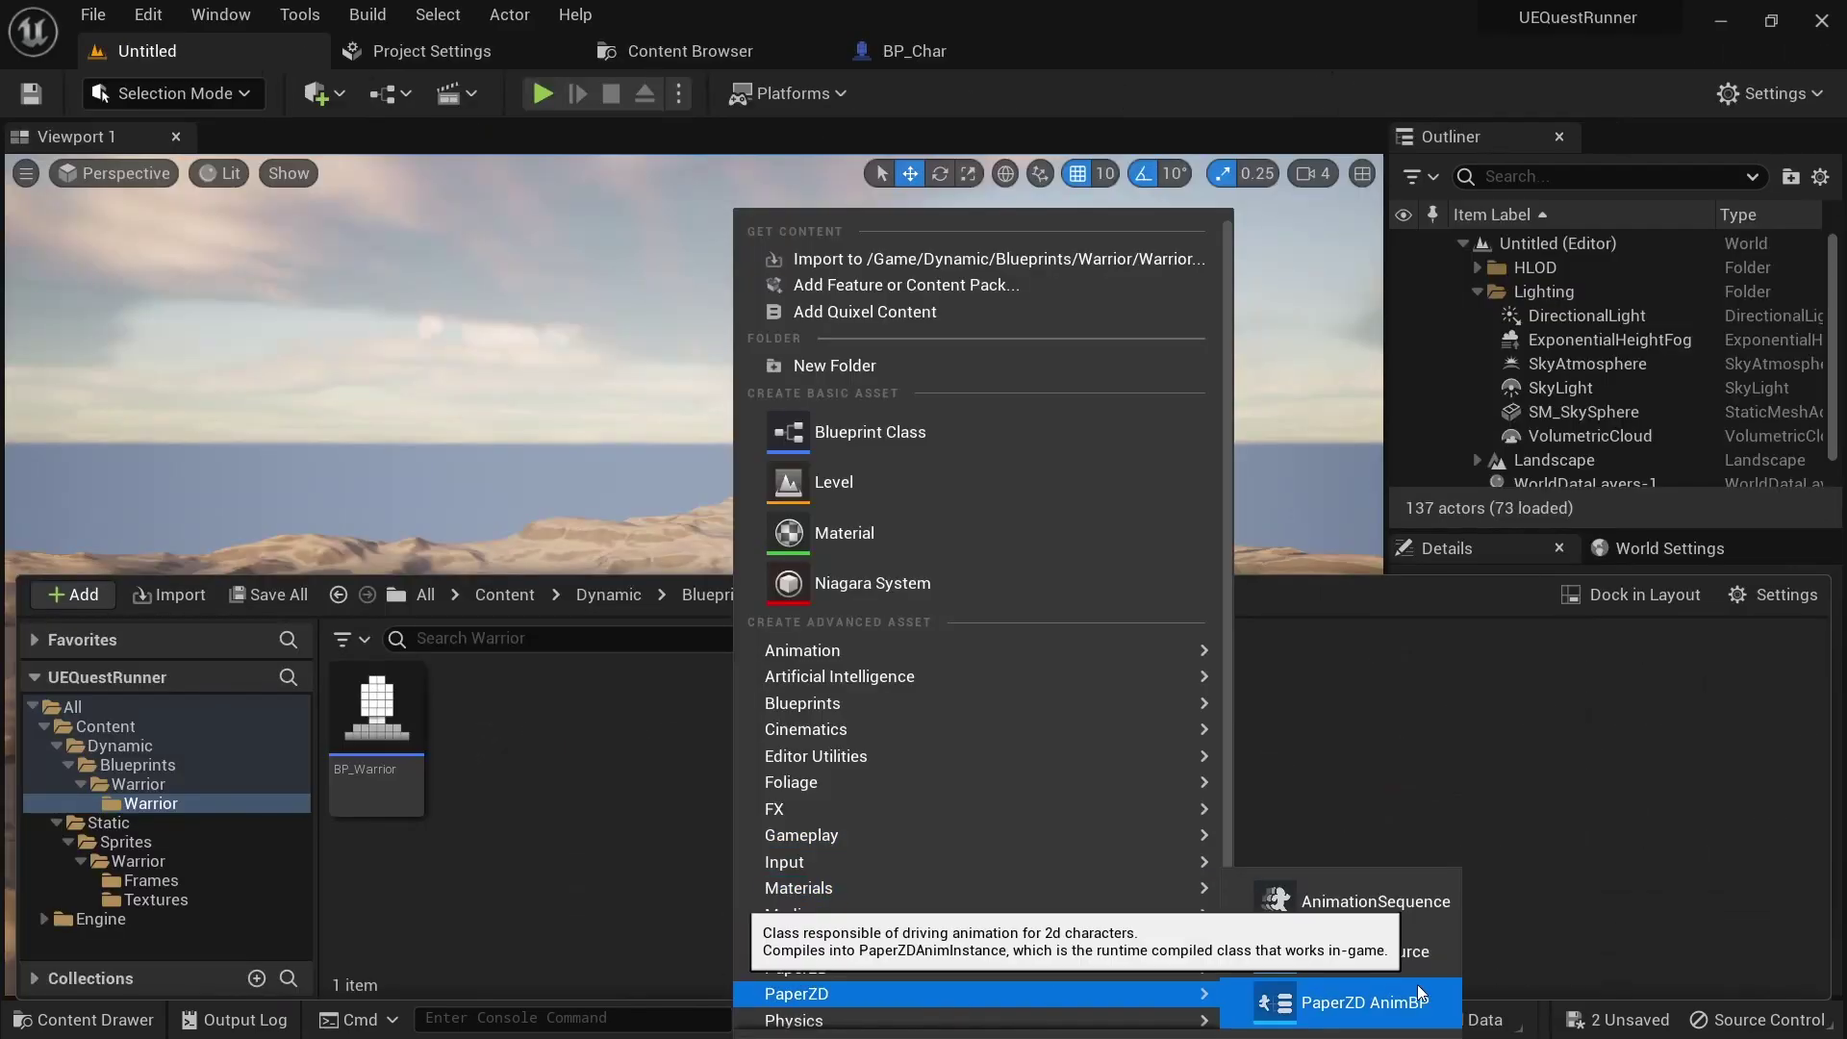
click(1417, 984)
text(AS_Warrior)
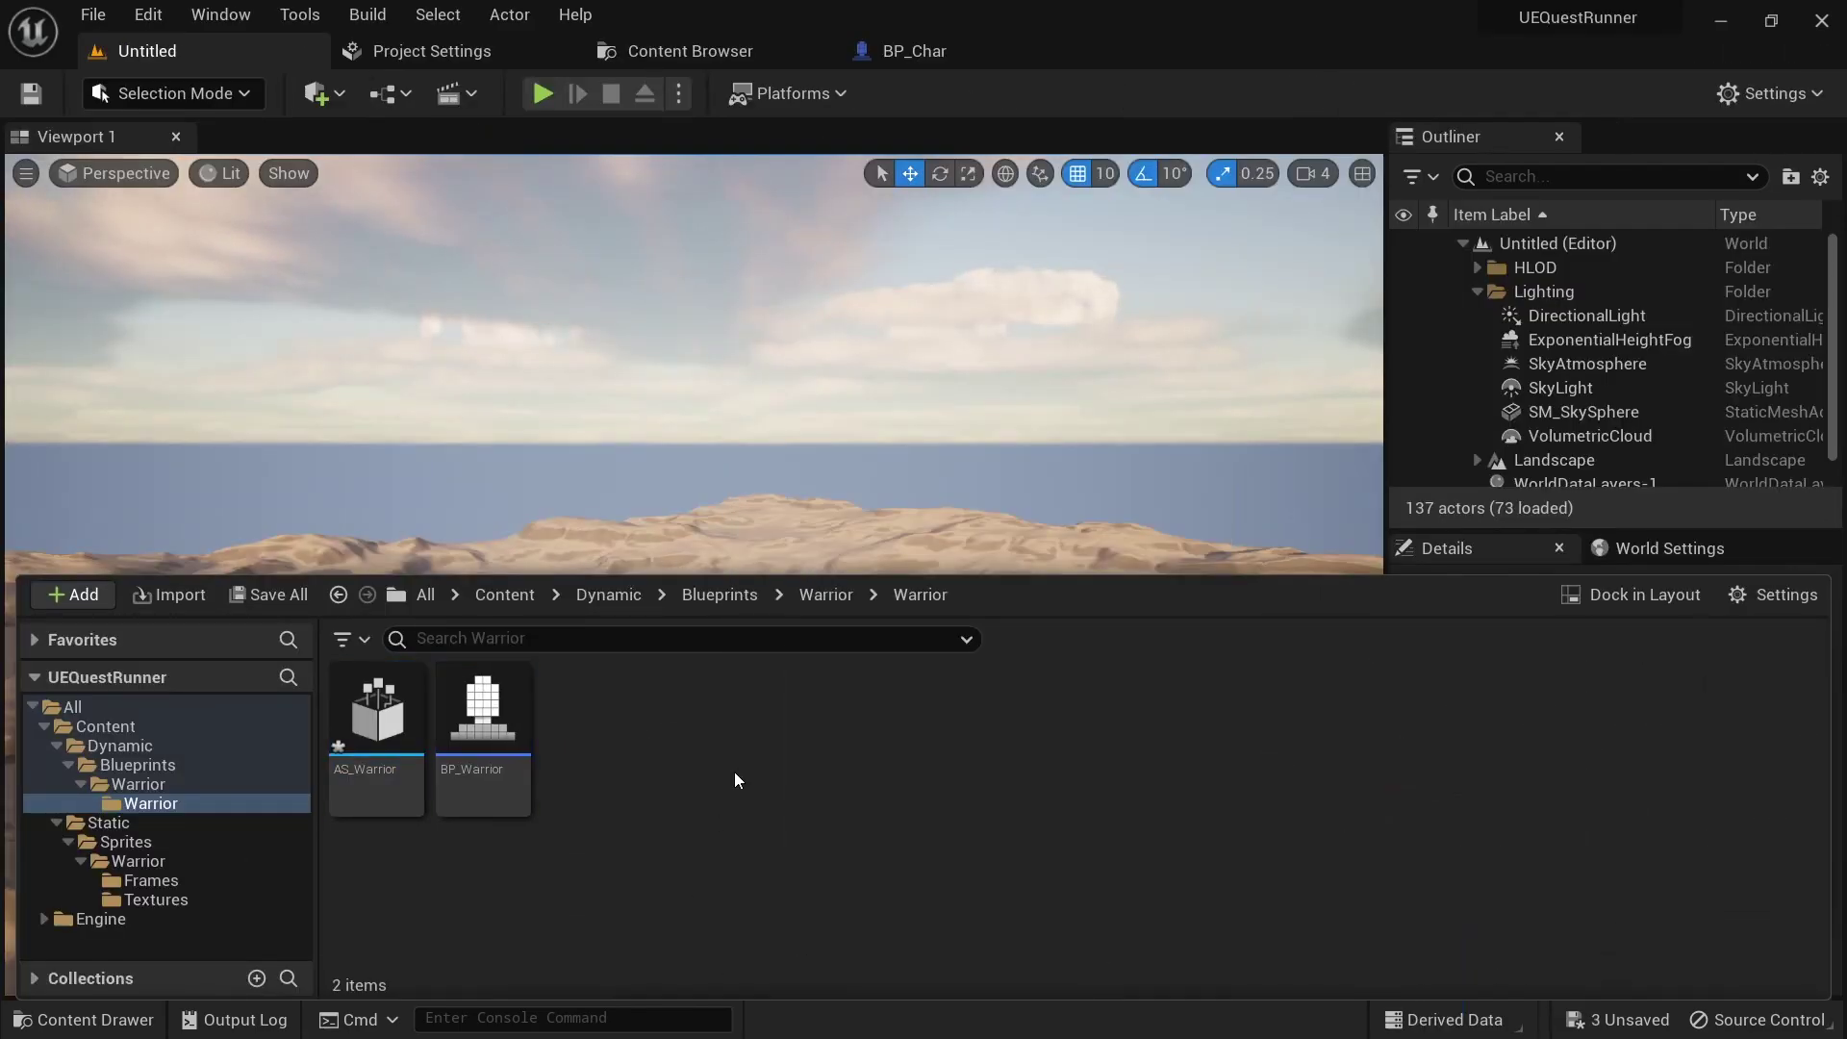
double_click(376, 731)
click(75, 171)
Step: Add Idle and Run sequences to AS_Warrior, assigning the idle and run flipbooks
click(135, 235)
text(Idle)
key(Return)
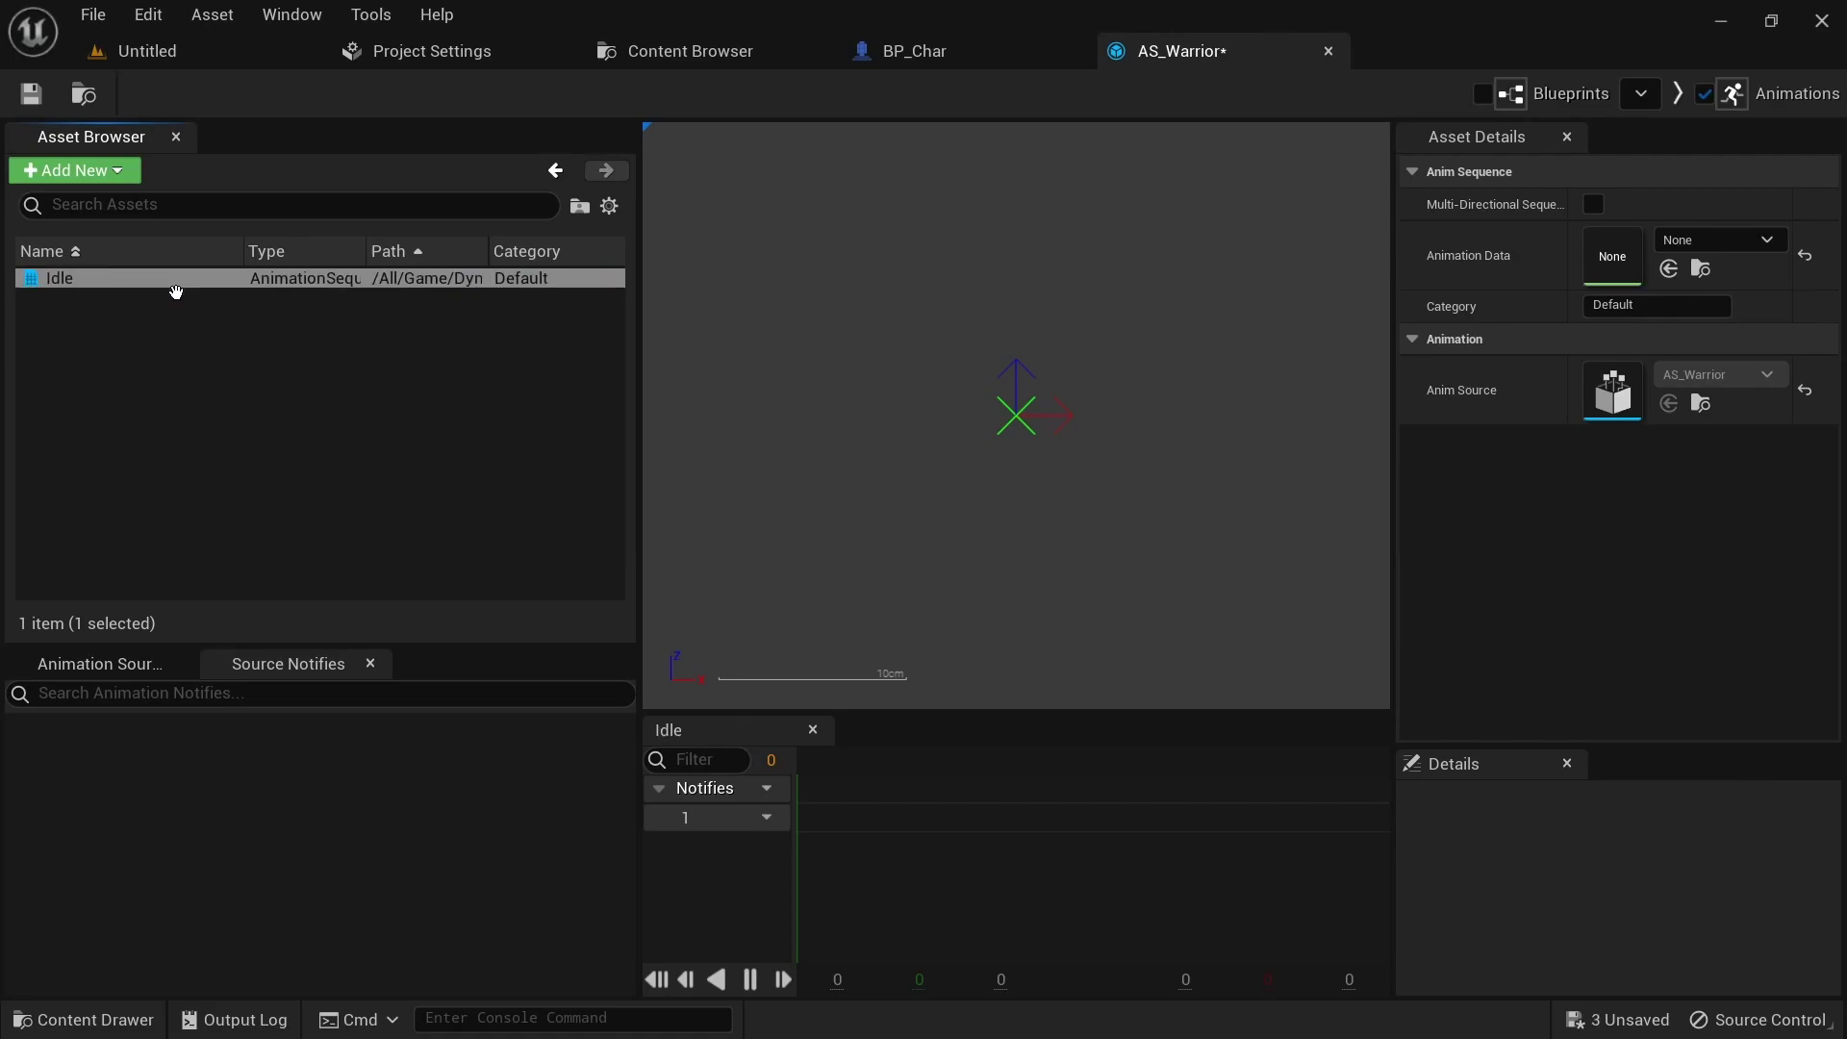
click(1719, 239)
text(idle)
click(1649, 553)
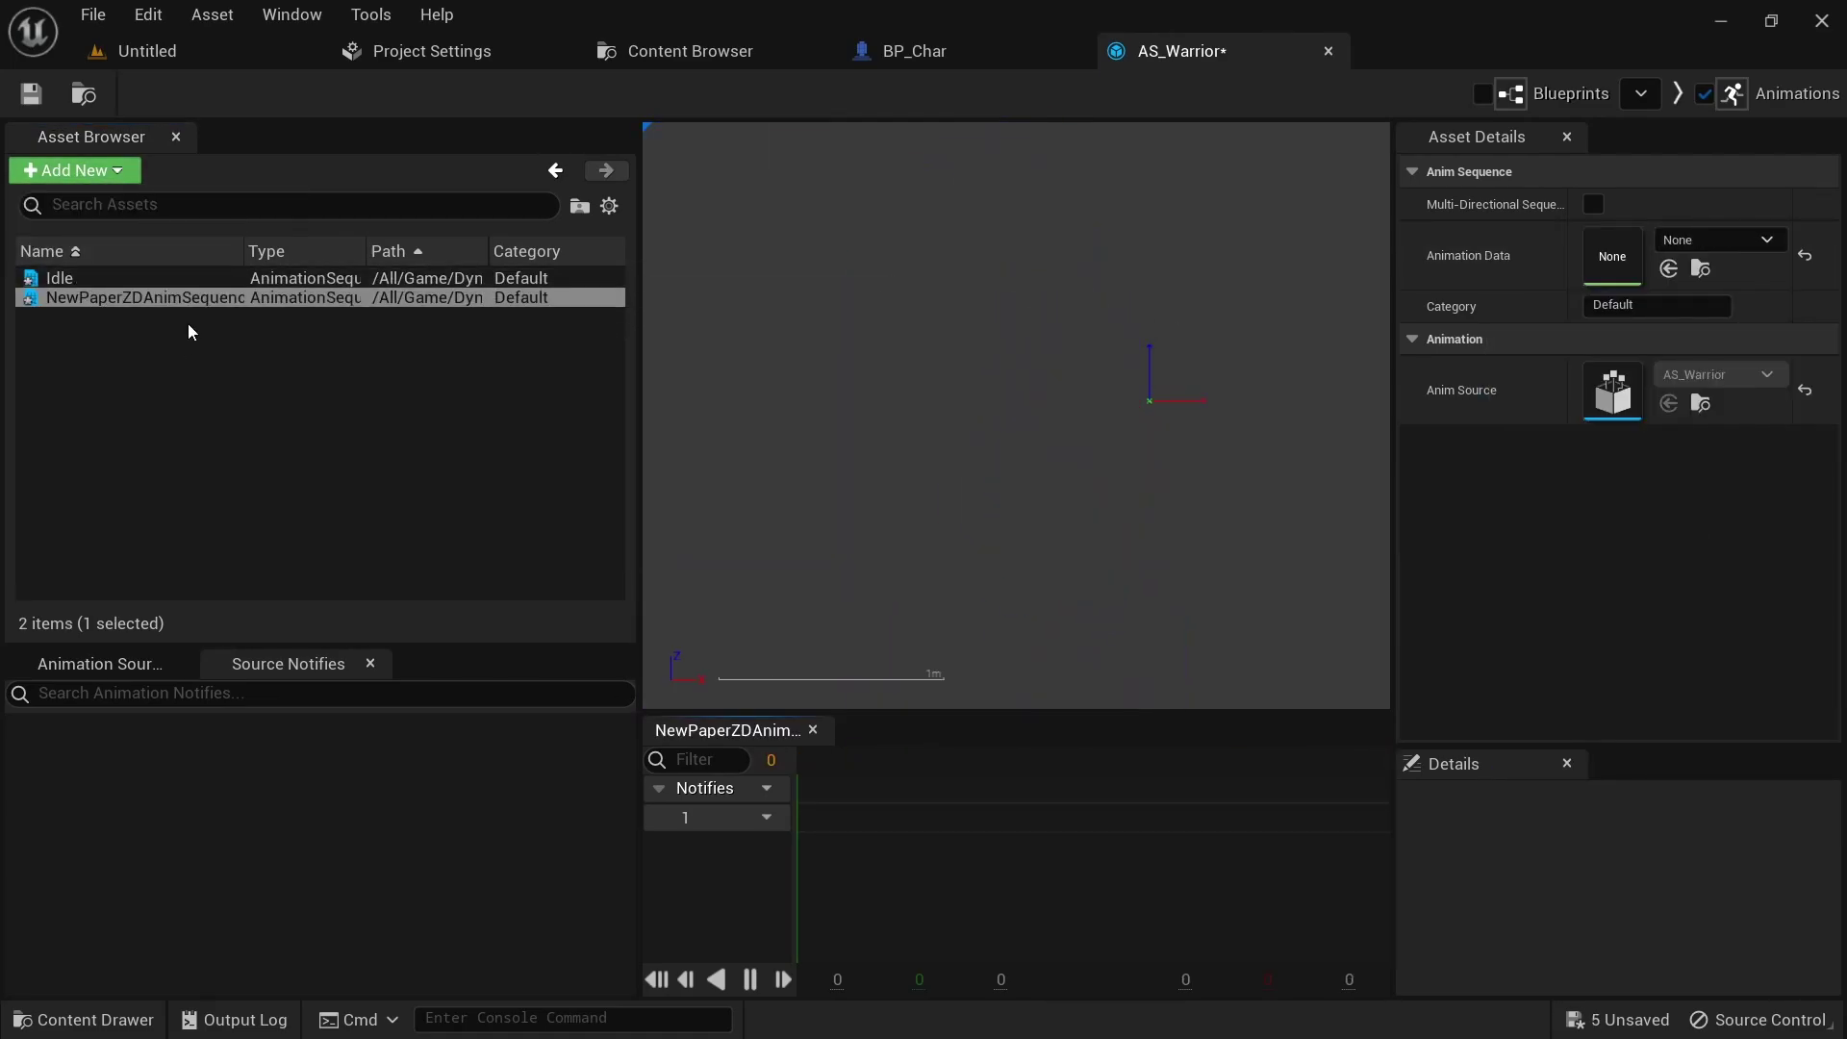
click(1719, 239)
click(1649, 515)
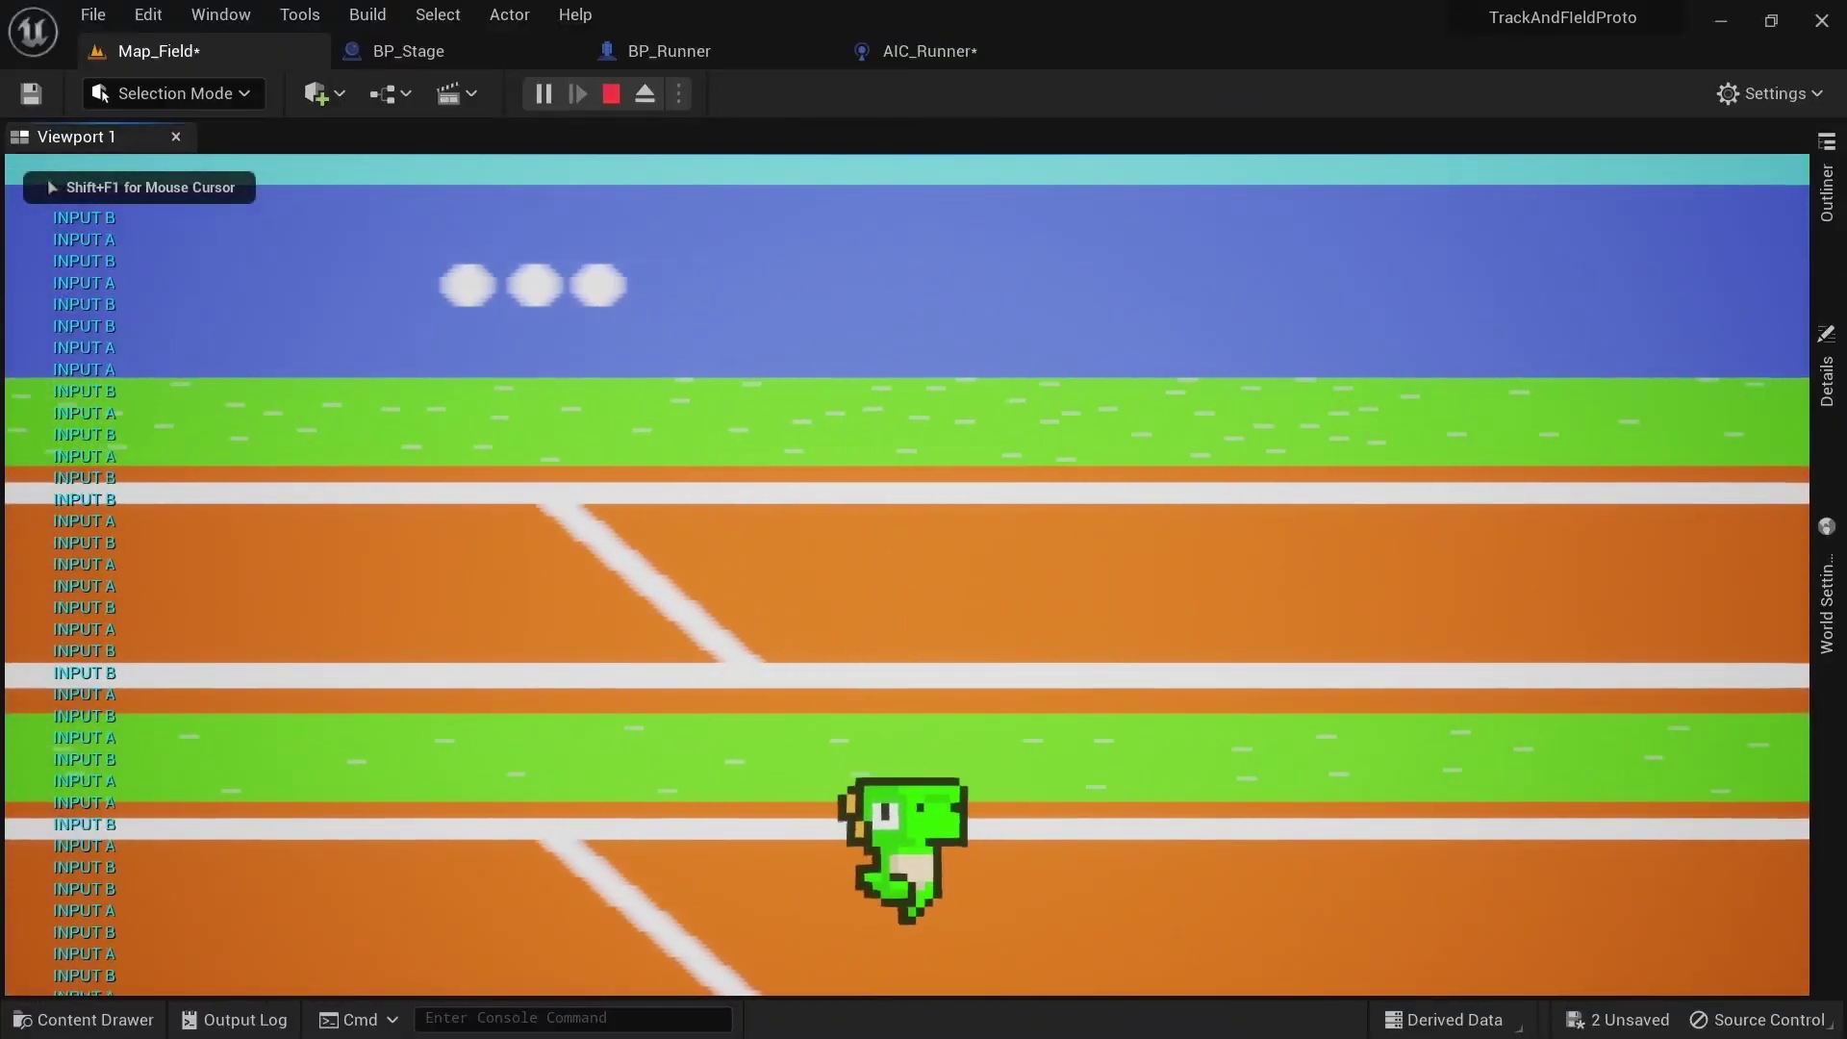
Step: Stop the play-test, close the C_PowerRamp curve, and bring up the Content Drawer
click(611, 98)
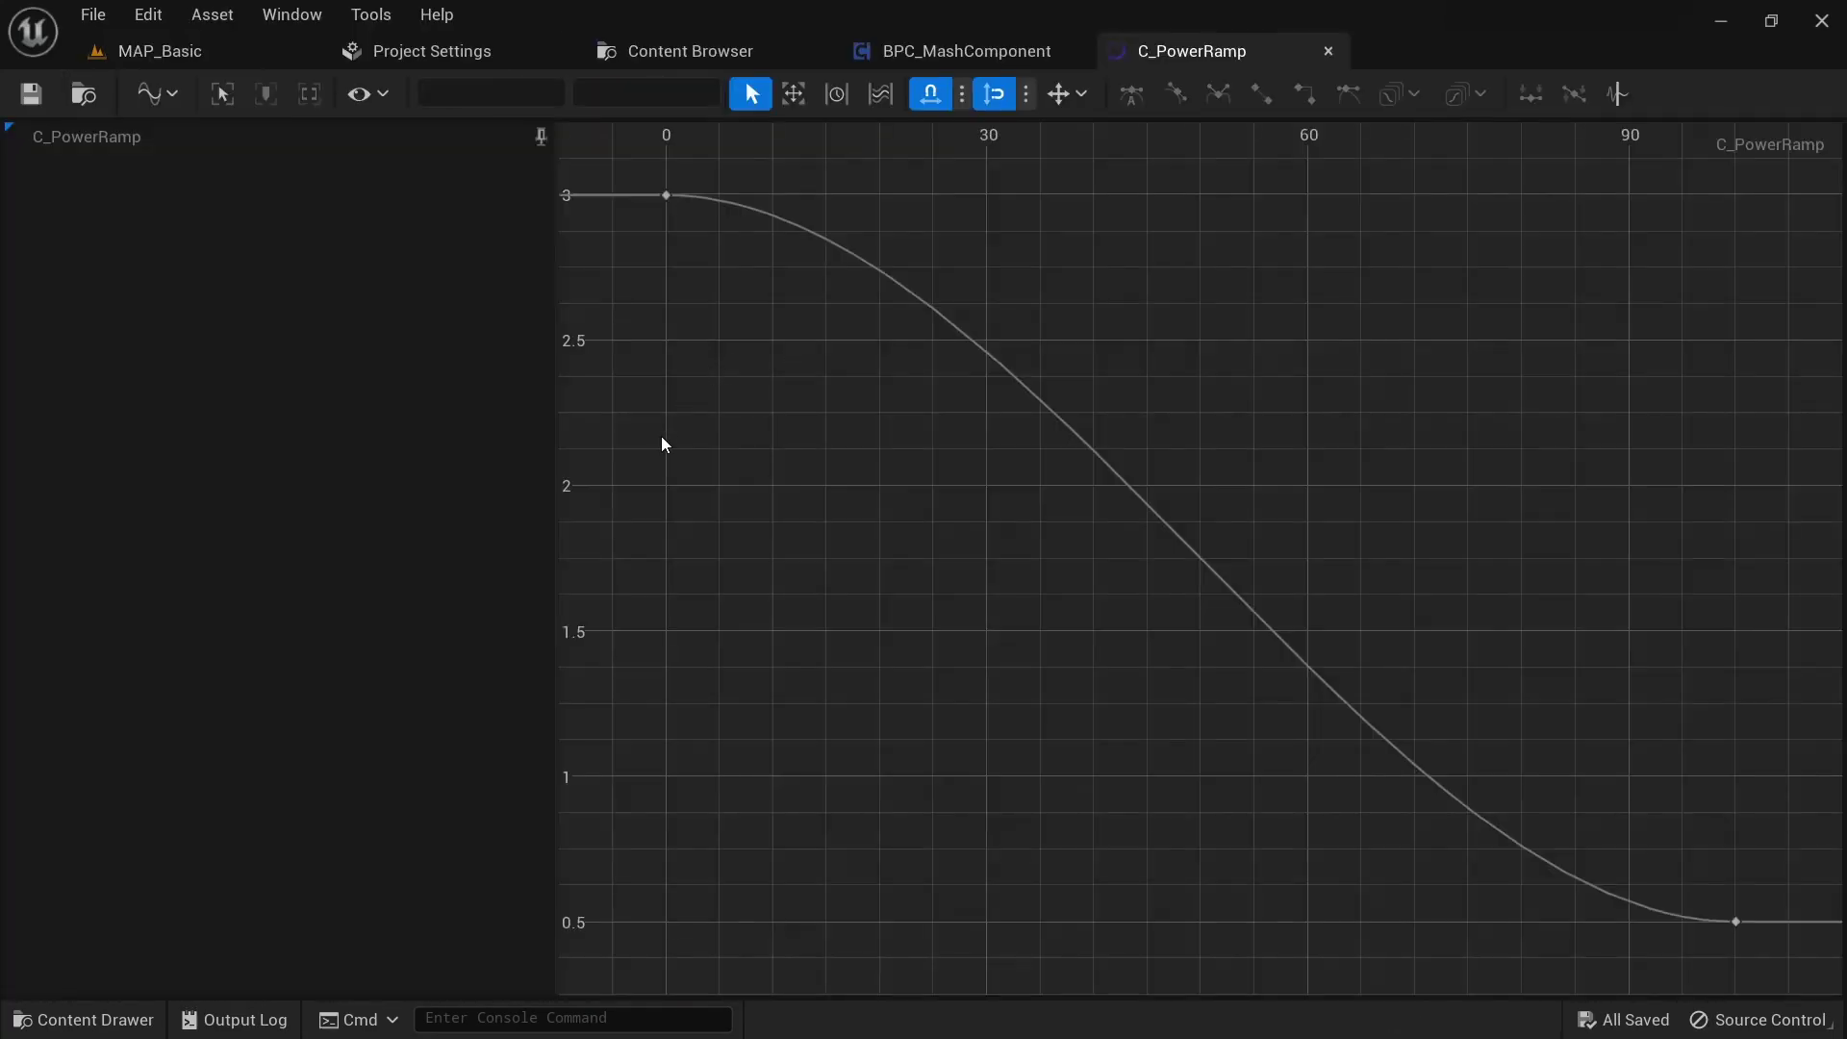
click(1329, 51)
key(ctrl+space)
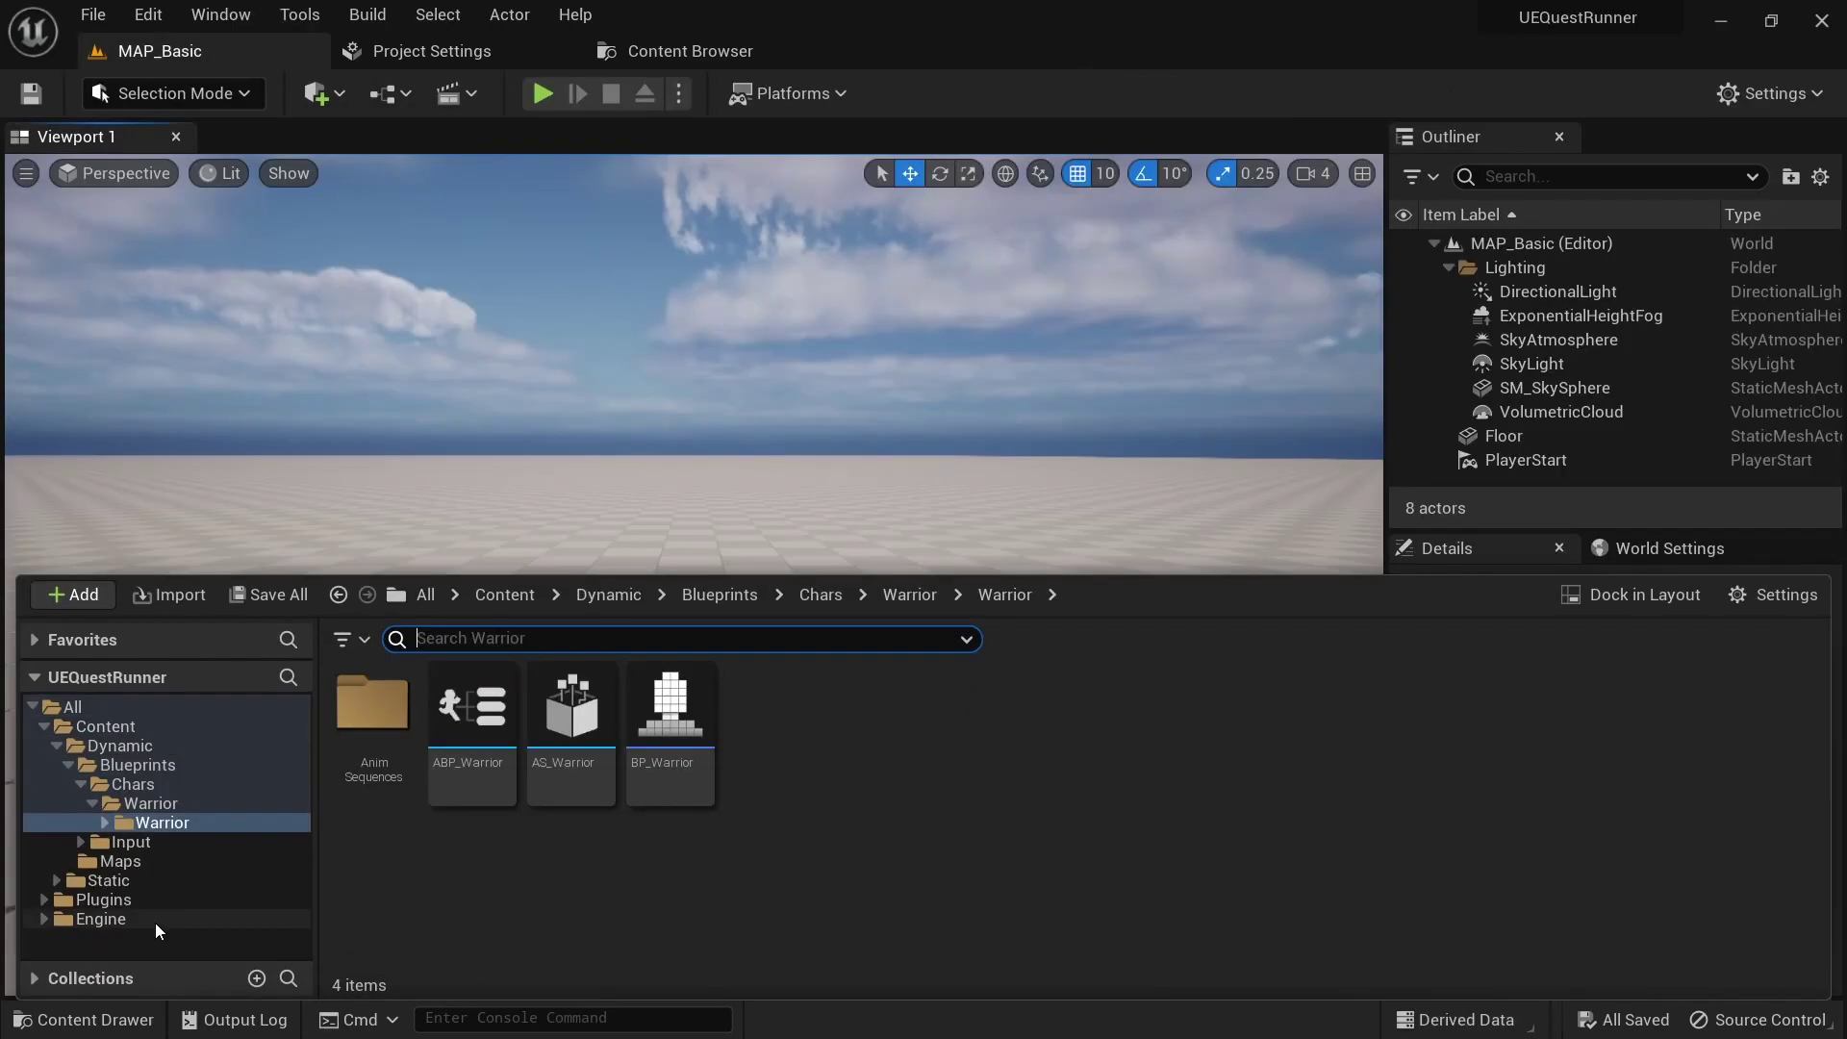
Step: Browse the MashManager plugin's Plugins, Curves and Input folders
click(182, 904)
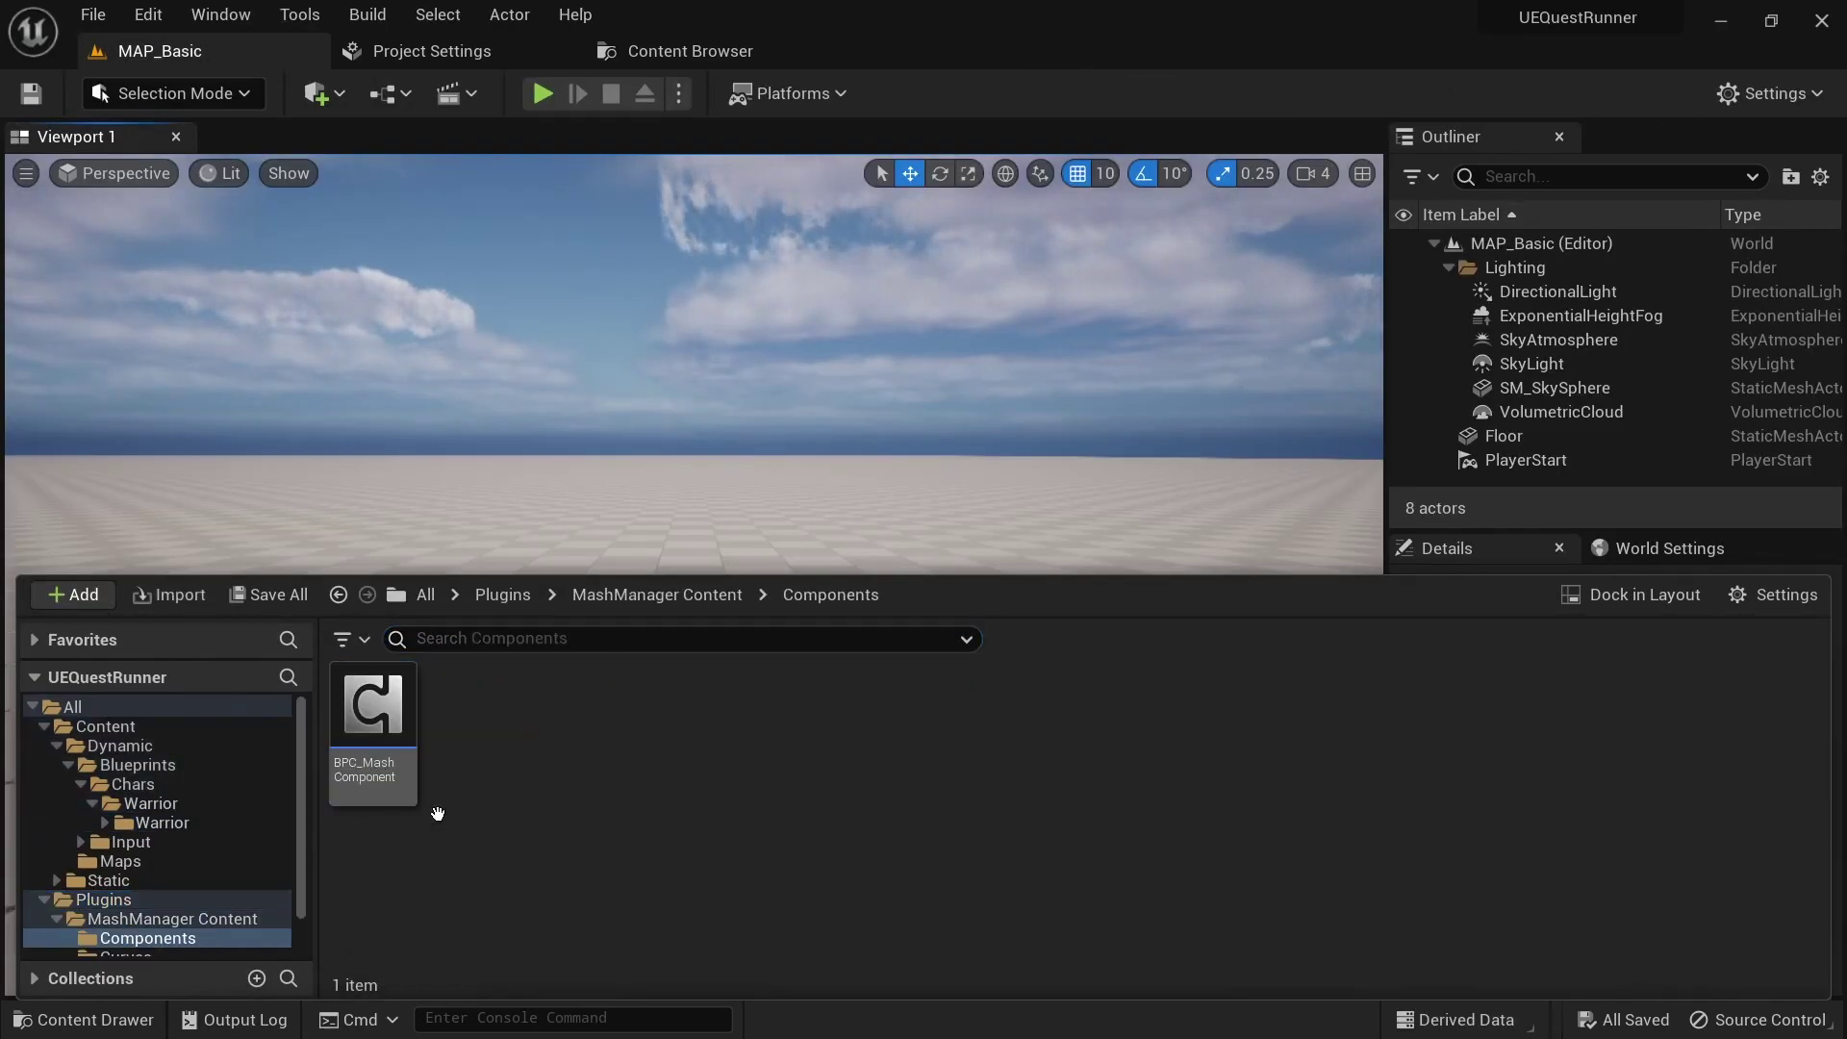
key(alt+Left)
double_click(471, 716)
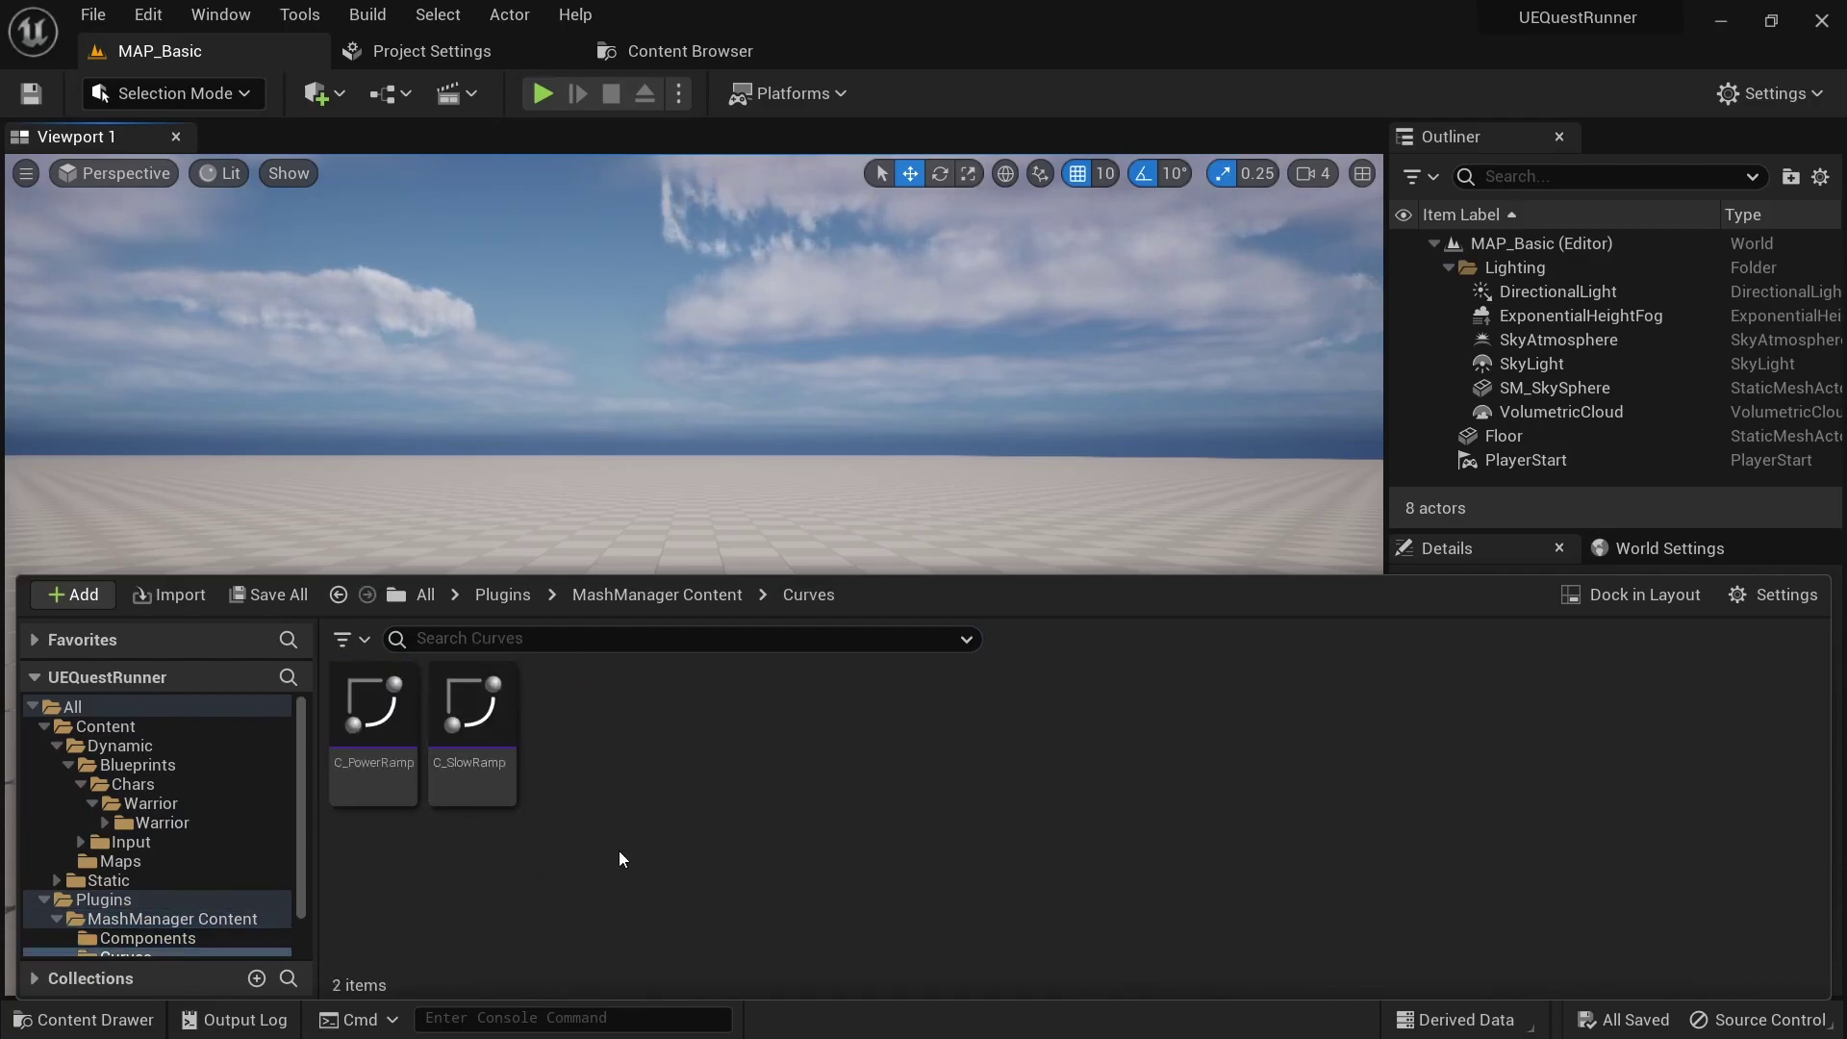
key(alt+Left)
double_click(618, 781)
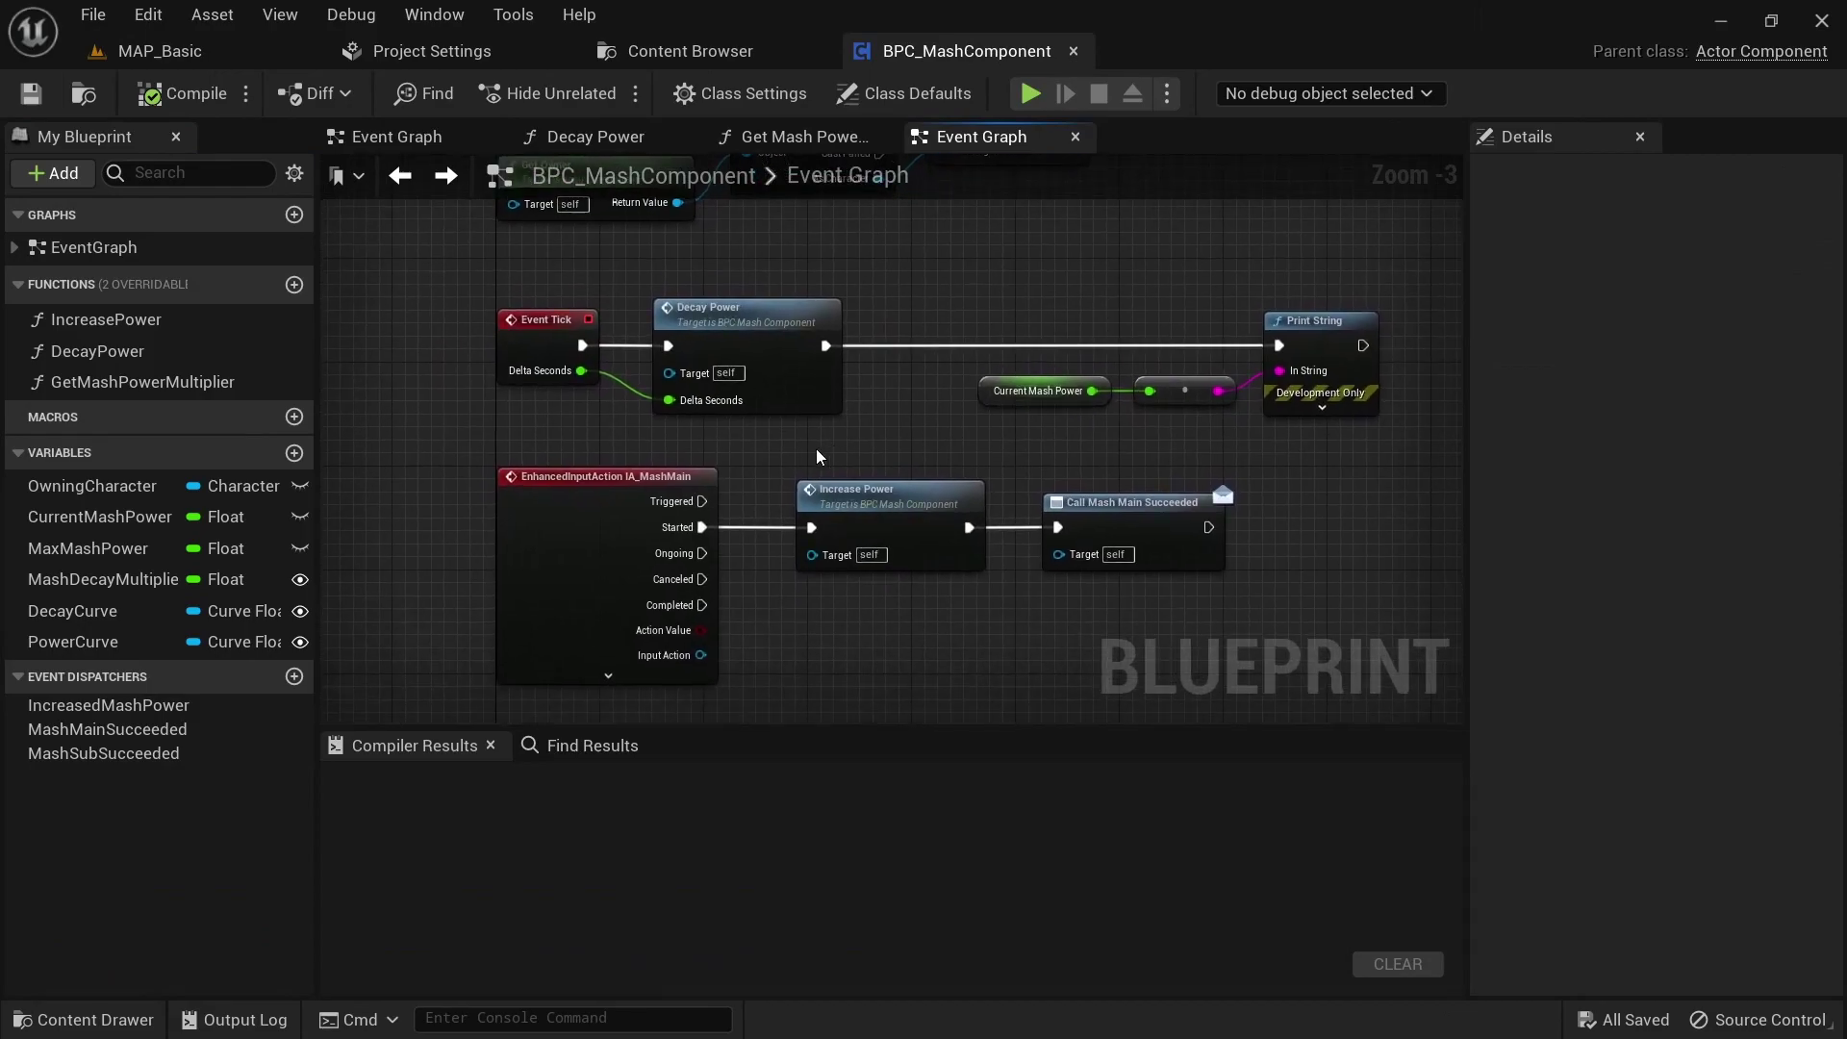
Step: Inspect Decay Power, then open the Increase Power function and its Power Curve variable
click(736, 318)
right_drag(863, 433, 896, 283)
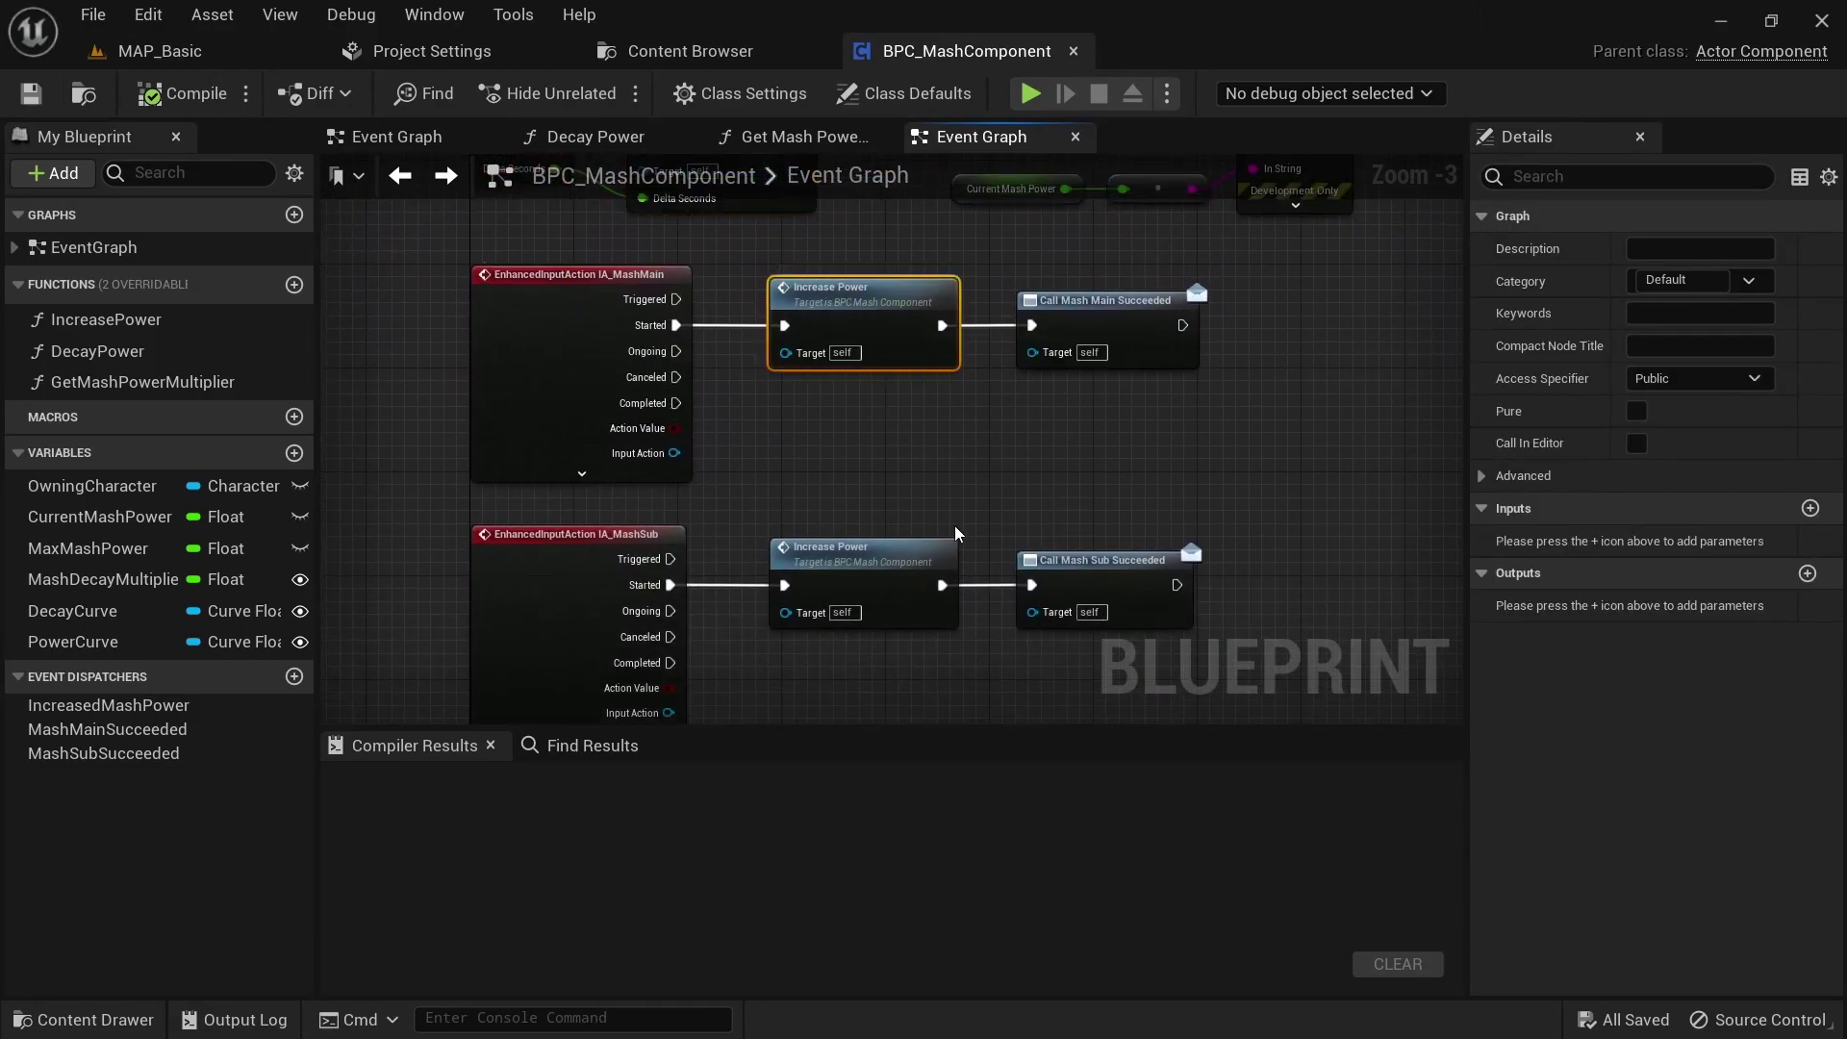
right_drag(954, 525, 909, 500)
double_click(871, 380)
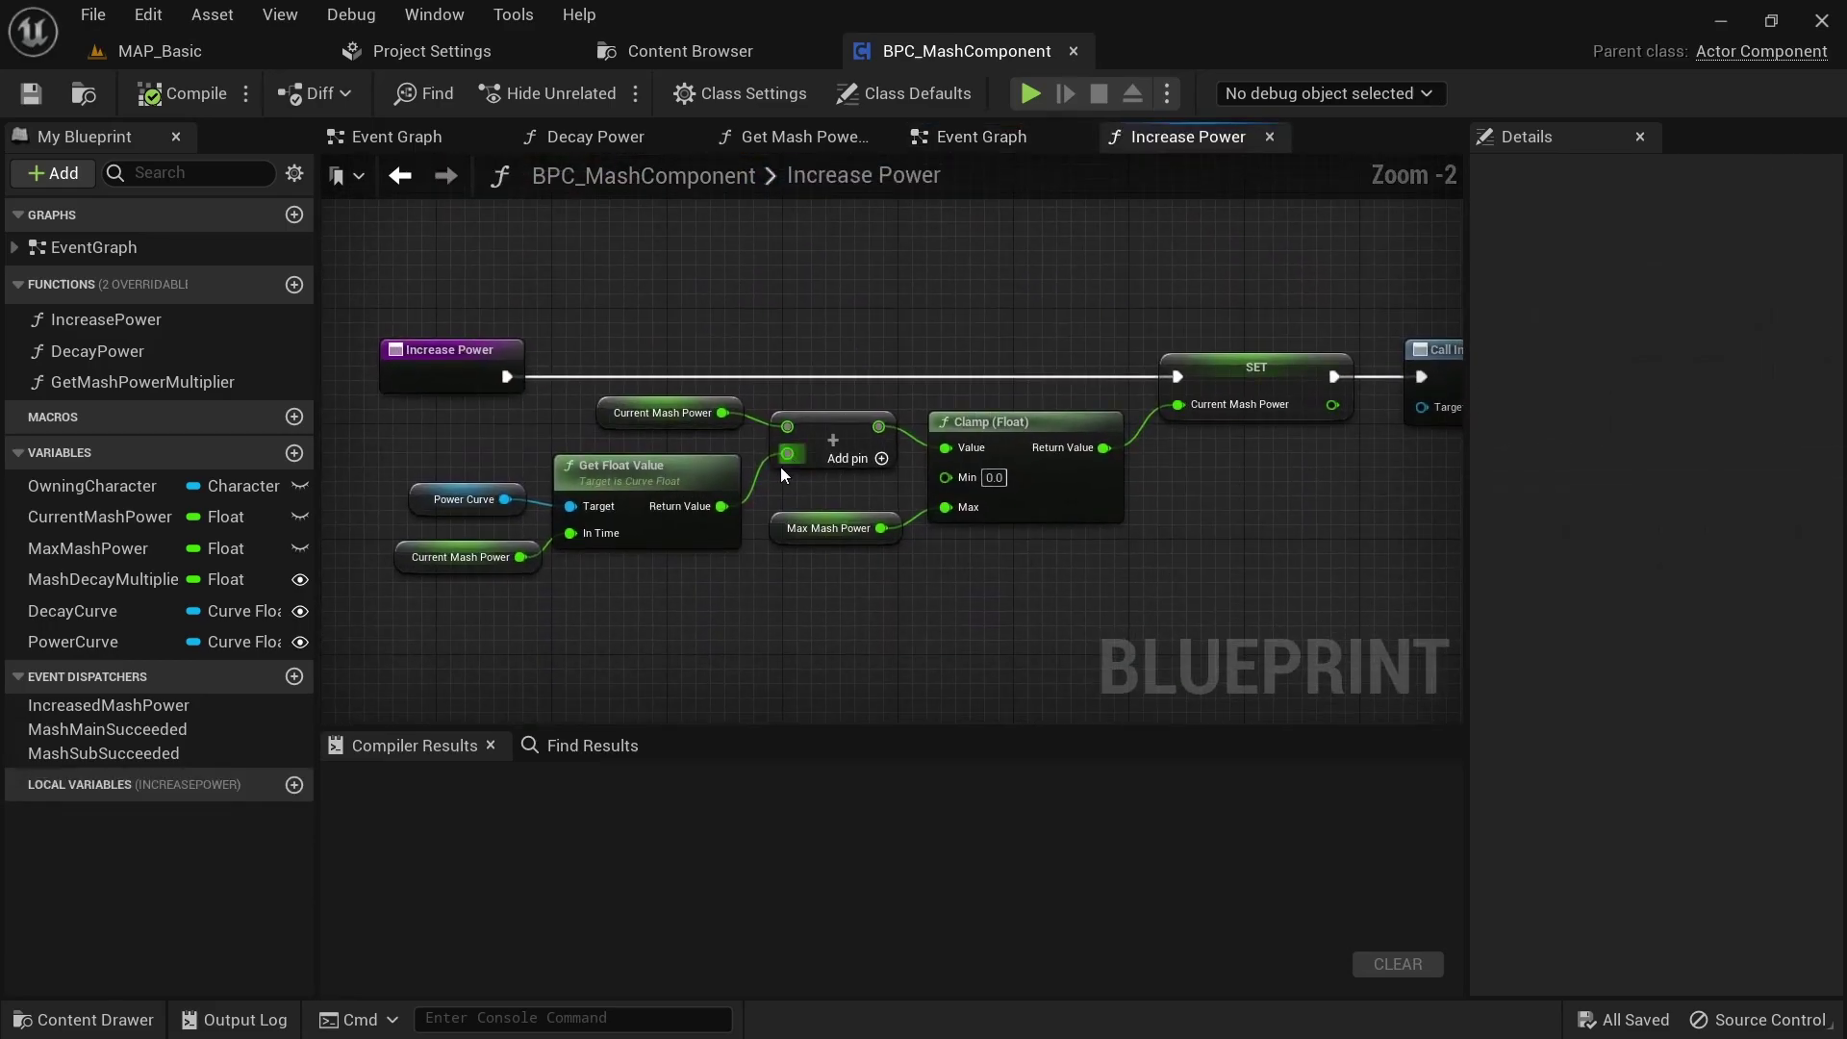
click(423, 502)
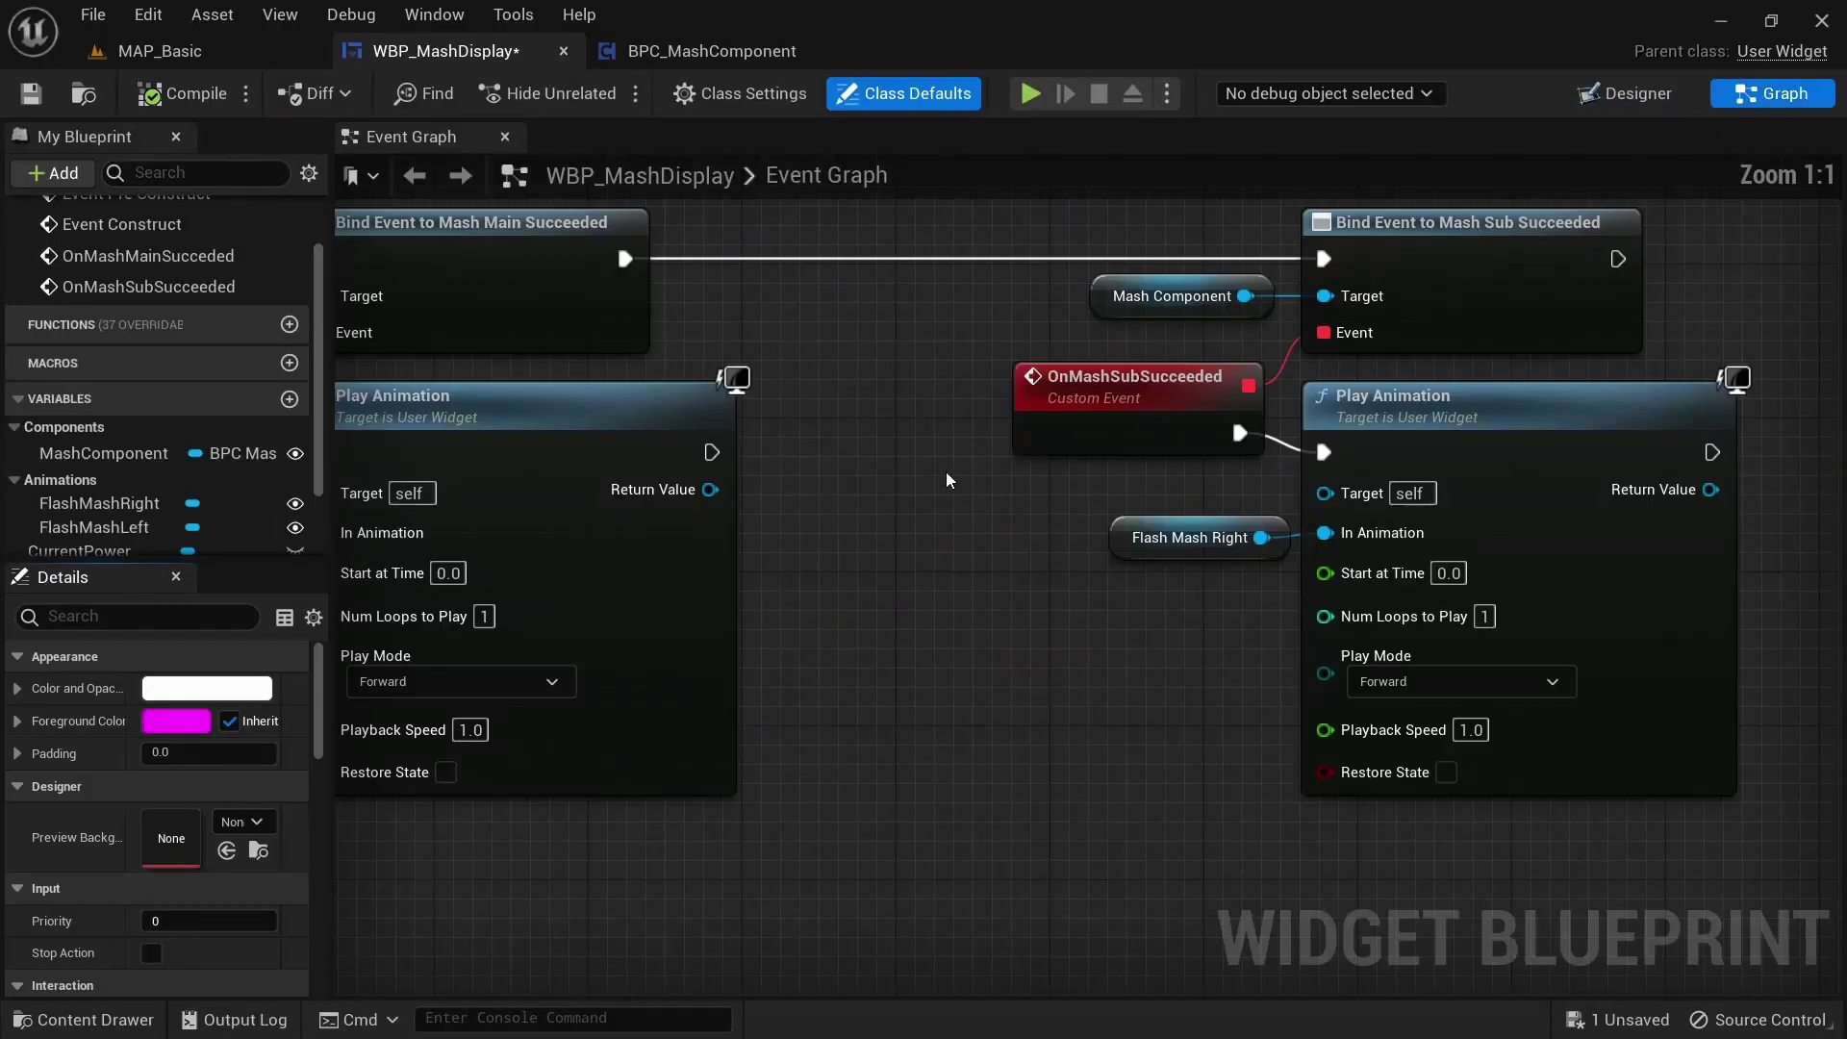
Step: Playtest MAP_Basic, mashing A and D to fill the power bar, then select the assassin enemy
scroll(1349, 629, down, 6)
key(alt+p)
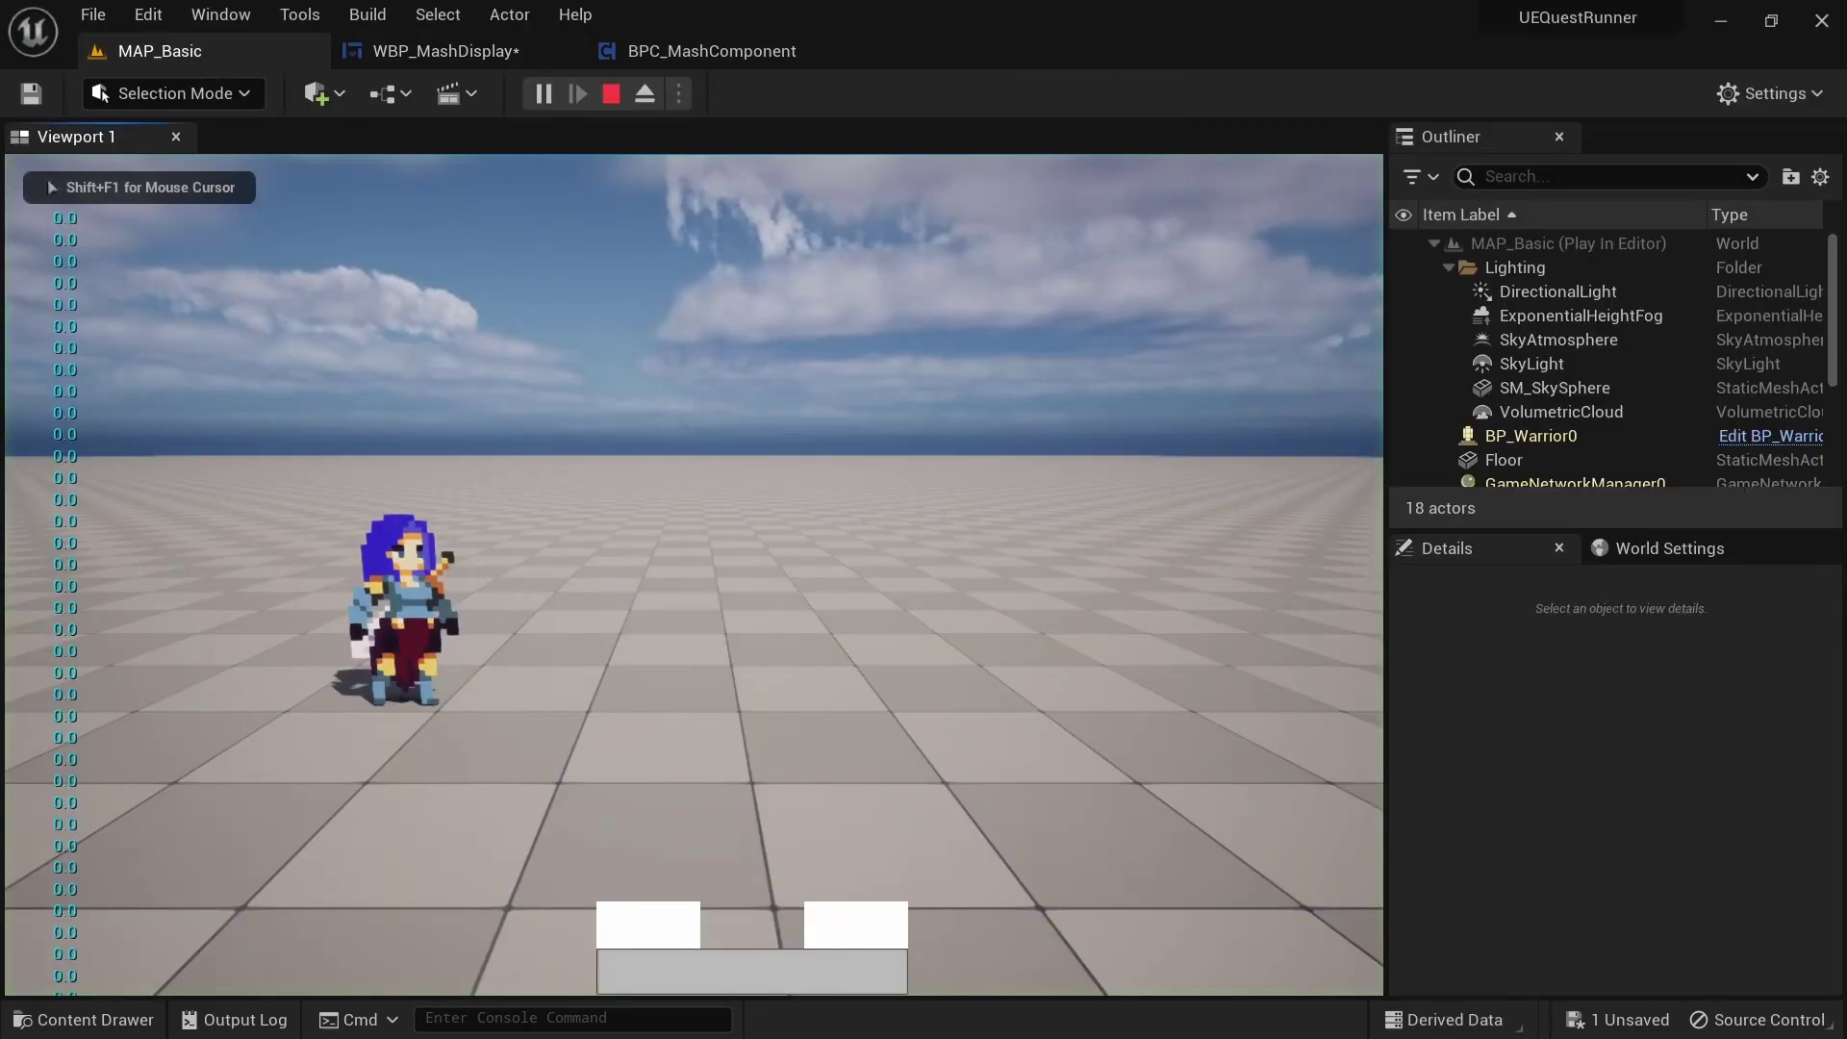
key(a)
key(d)
key(a)
key(d)
key(a)
key(d)
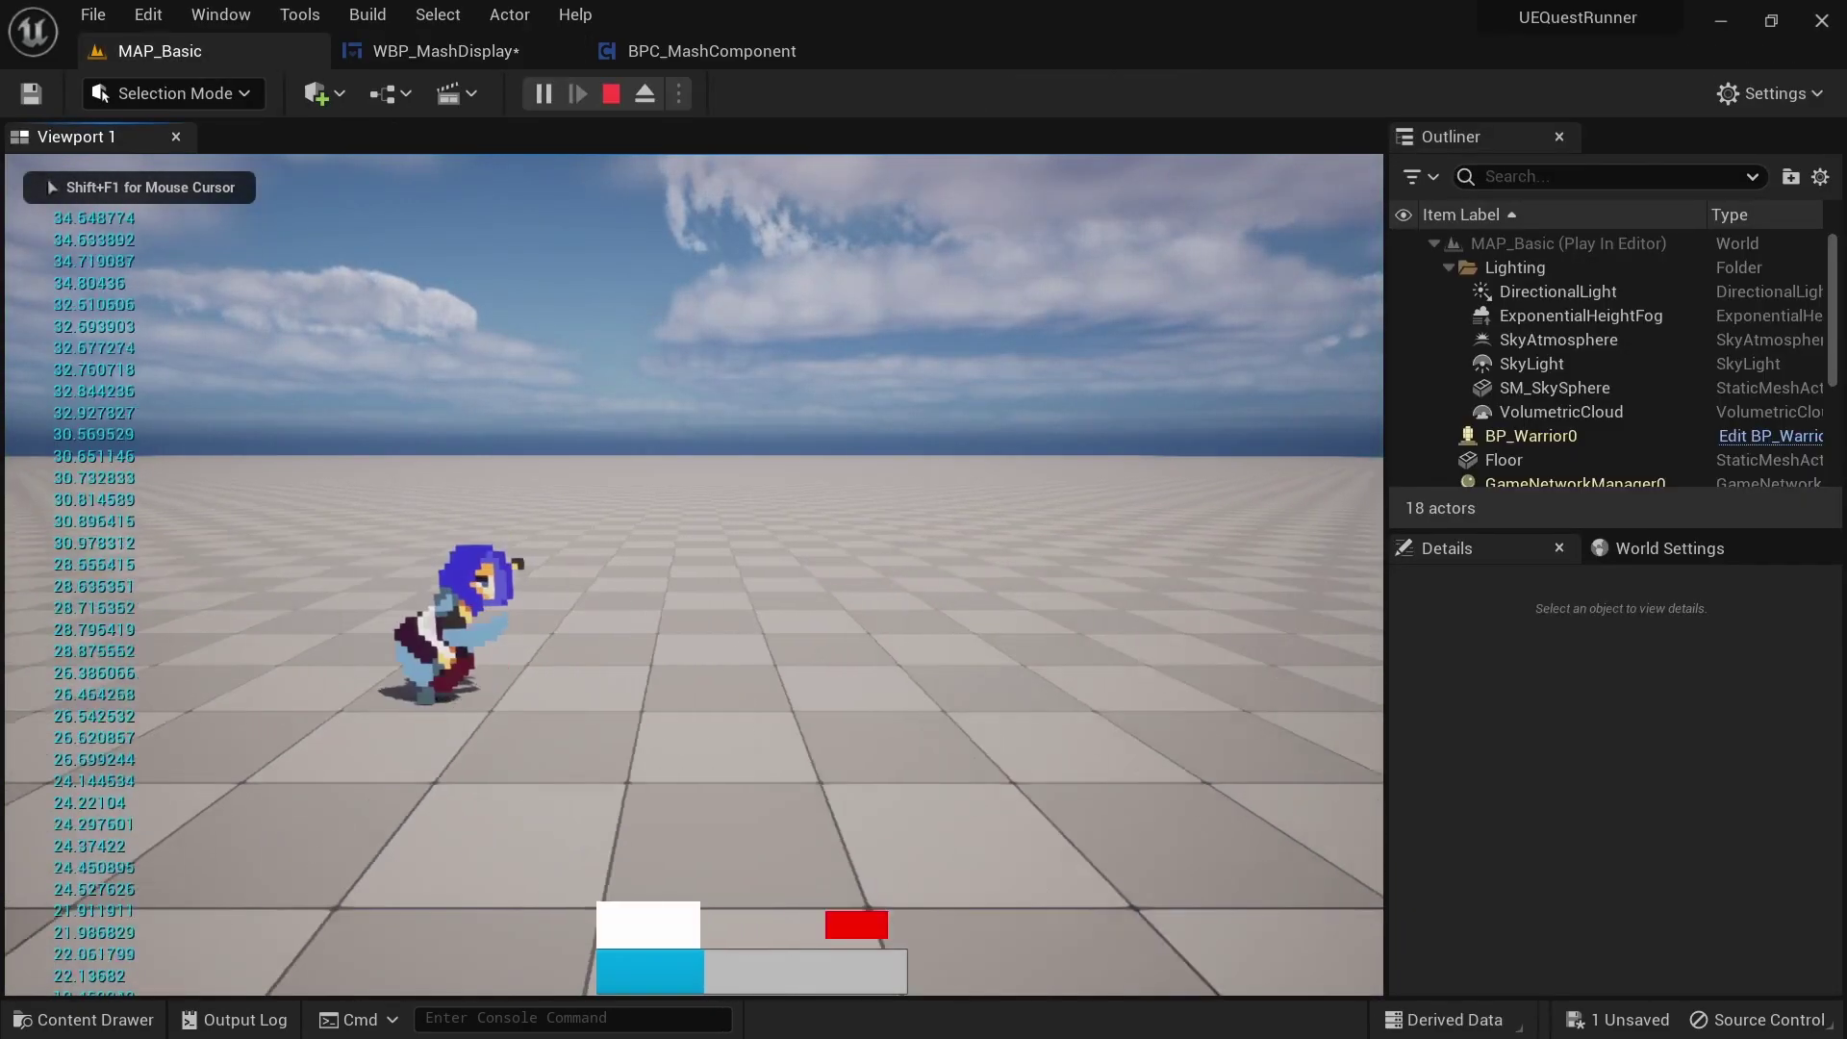
key(a)
key(d)
key(a)
key(d)
key(a)
key(d)
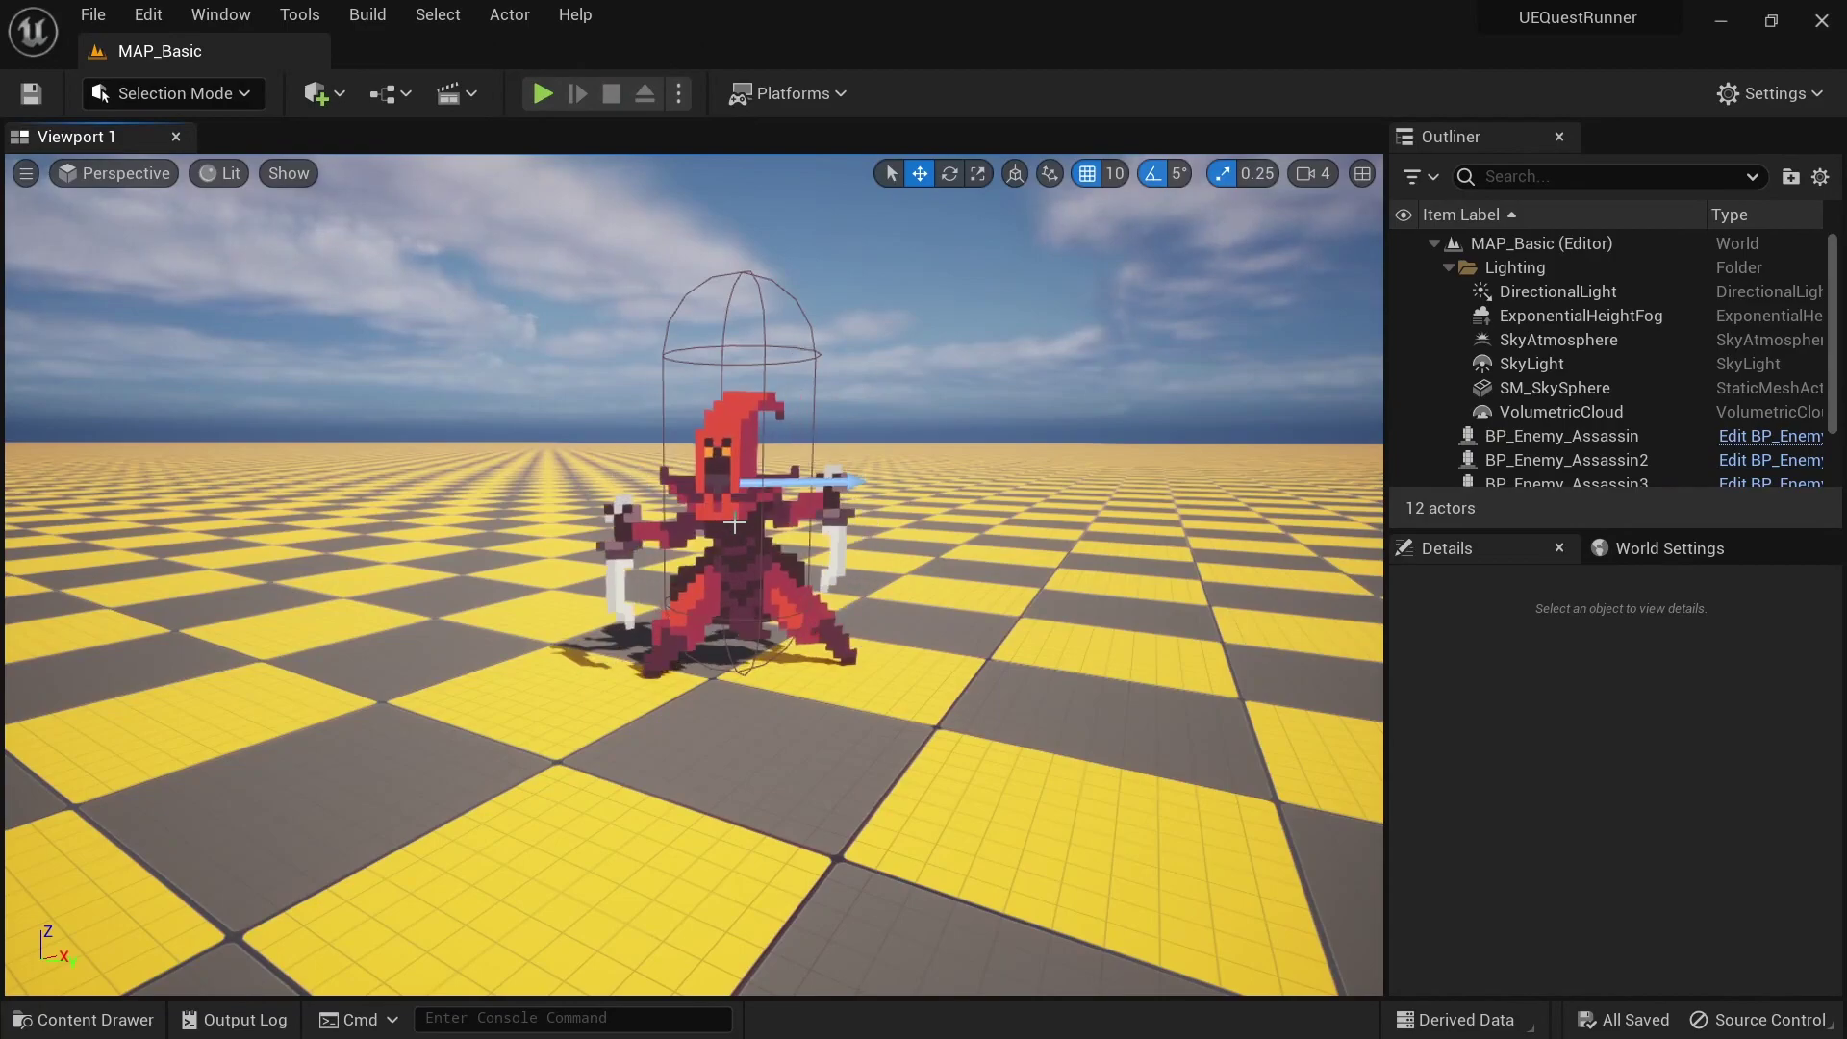
click(735, 524)
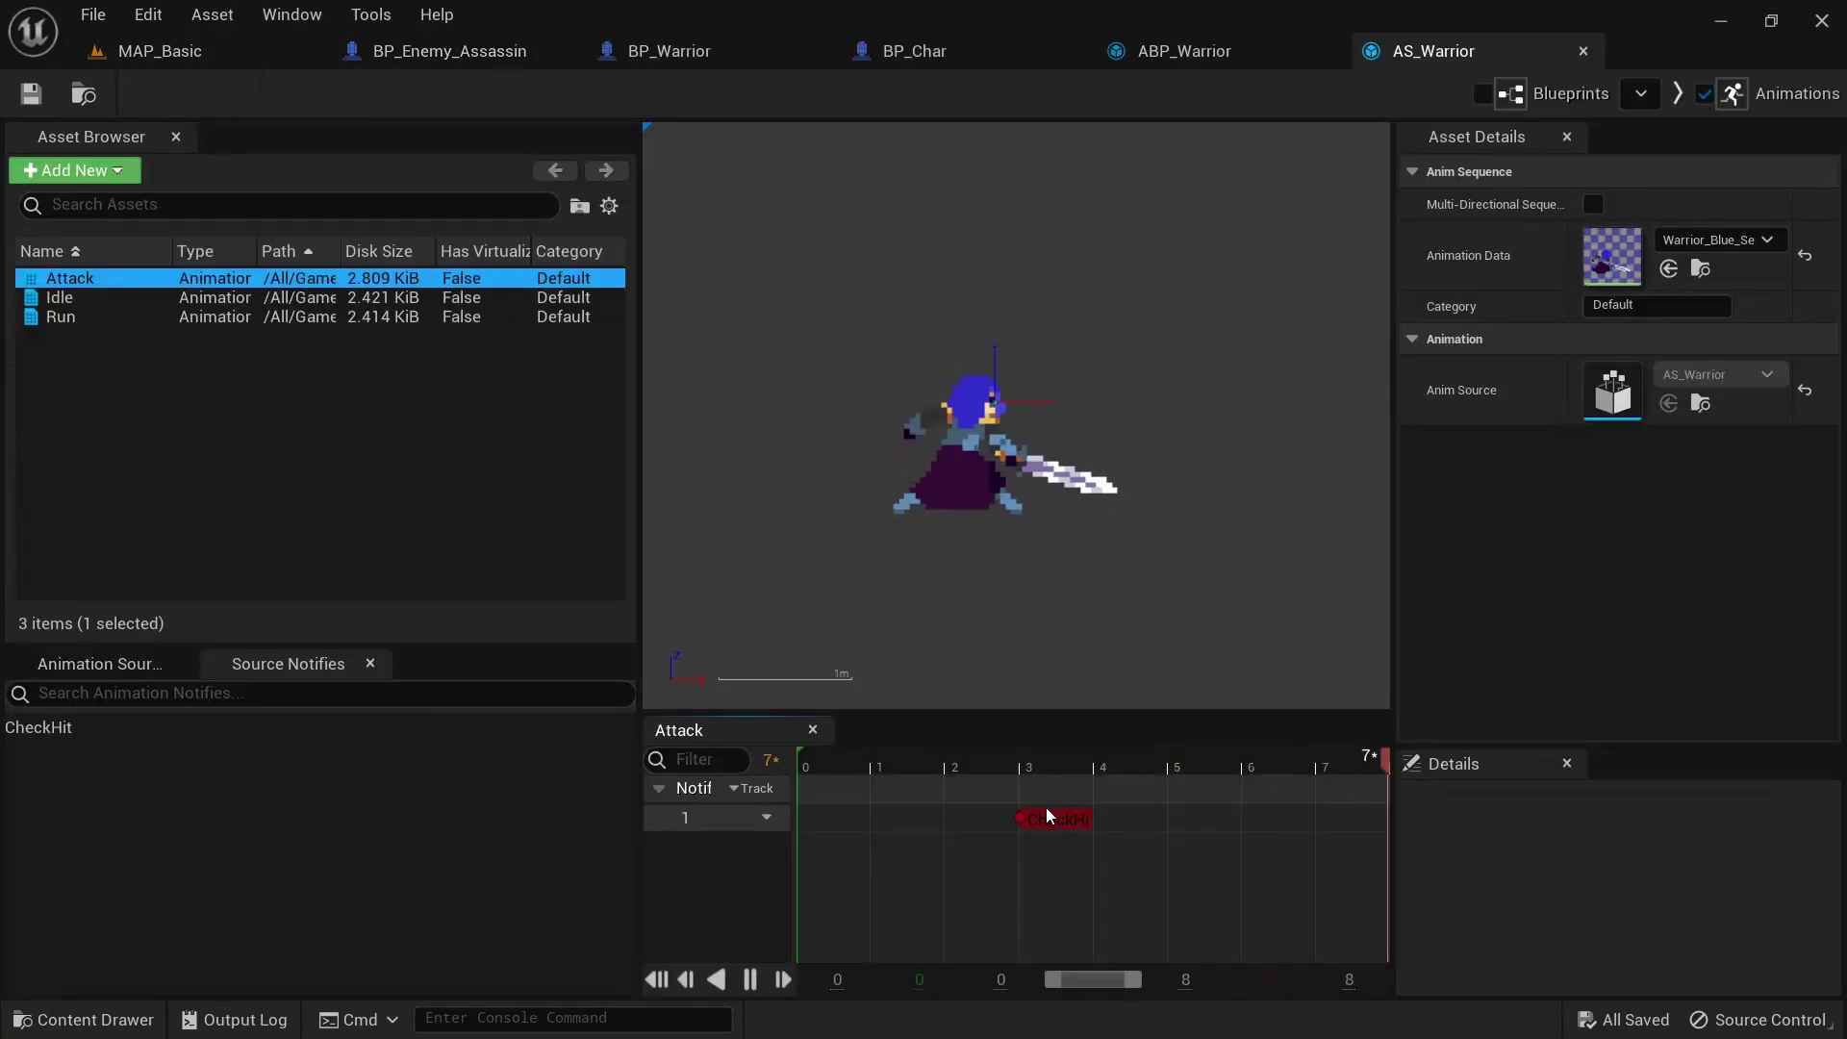
Step: Select the Attack timeline's CheckHit notify and open its Receive Notify: CheckHit graph in the warrior's animation blueprint
click(1054, 818)
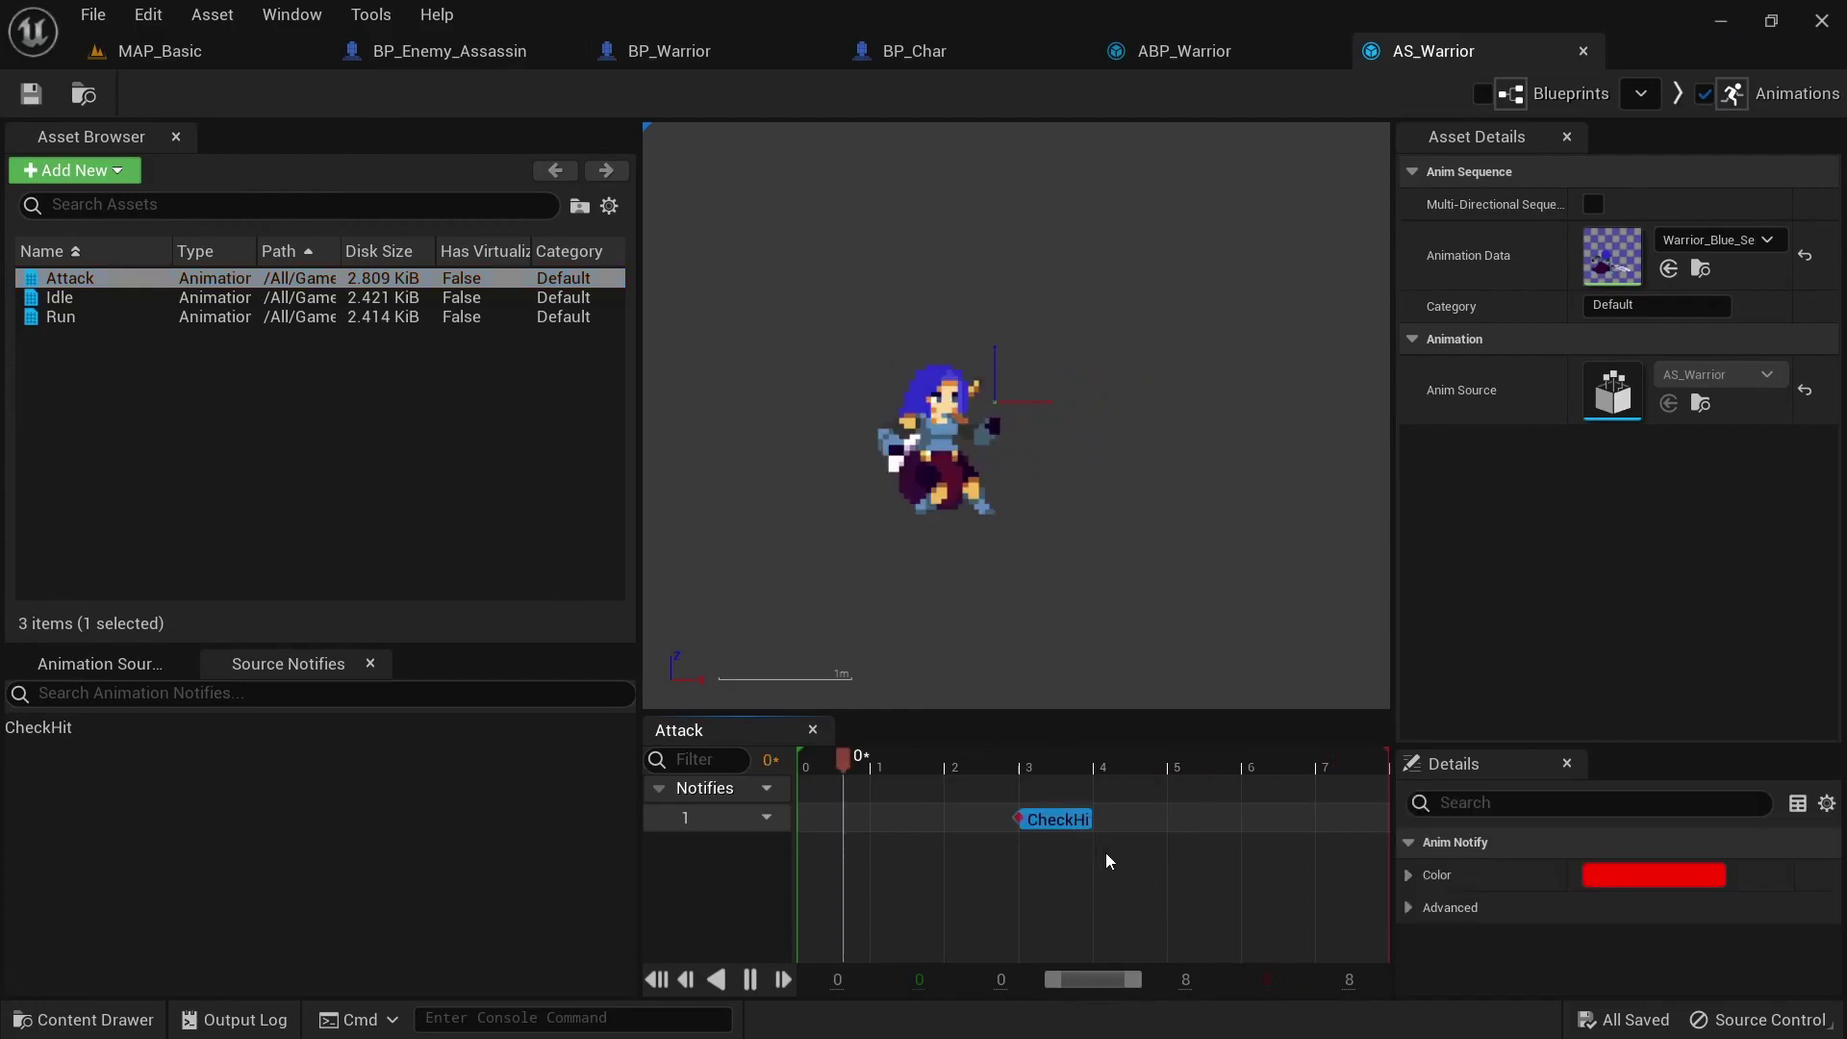
click(1510, 93)
double_click(197, 352)
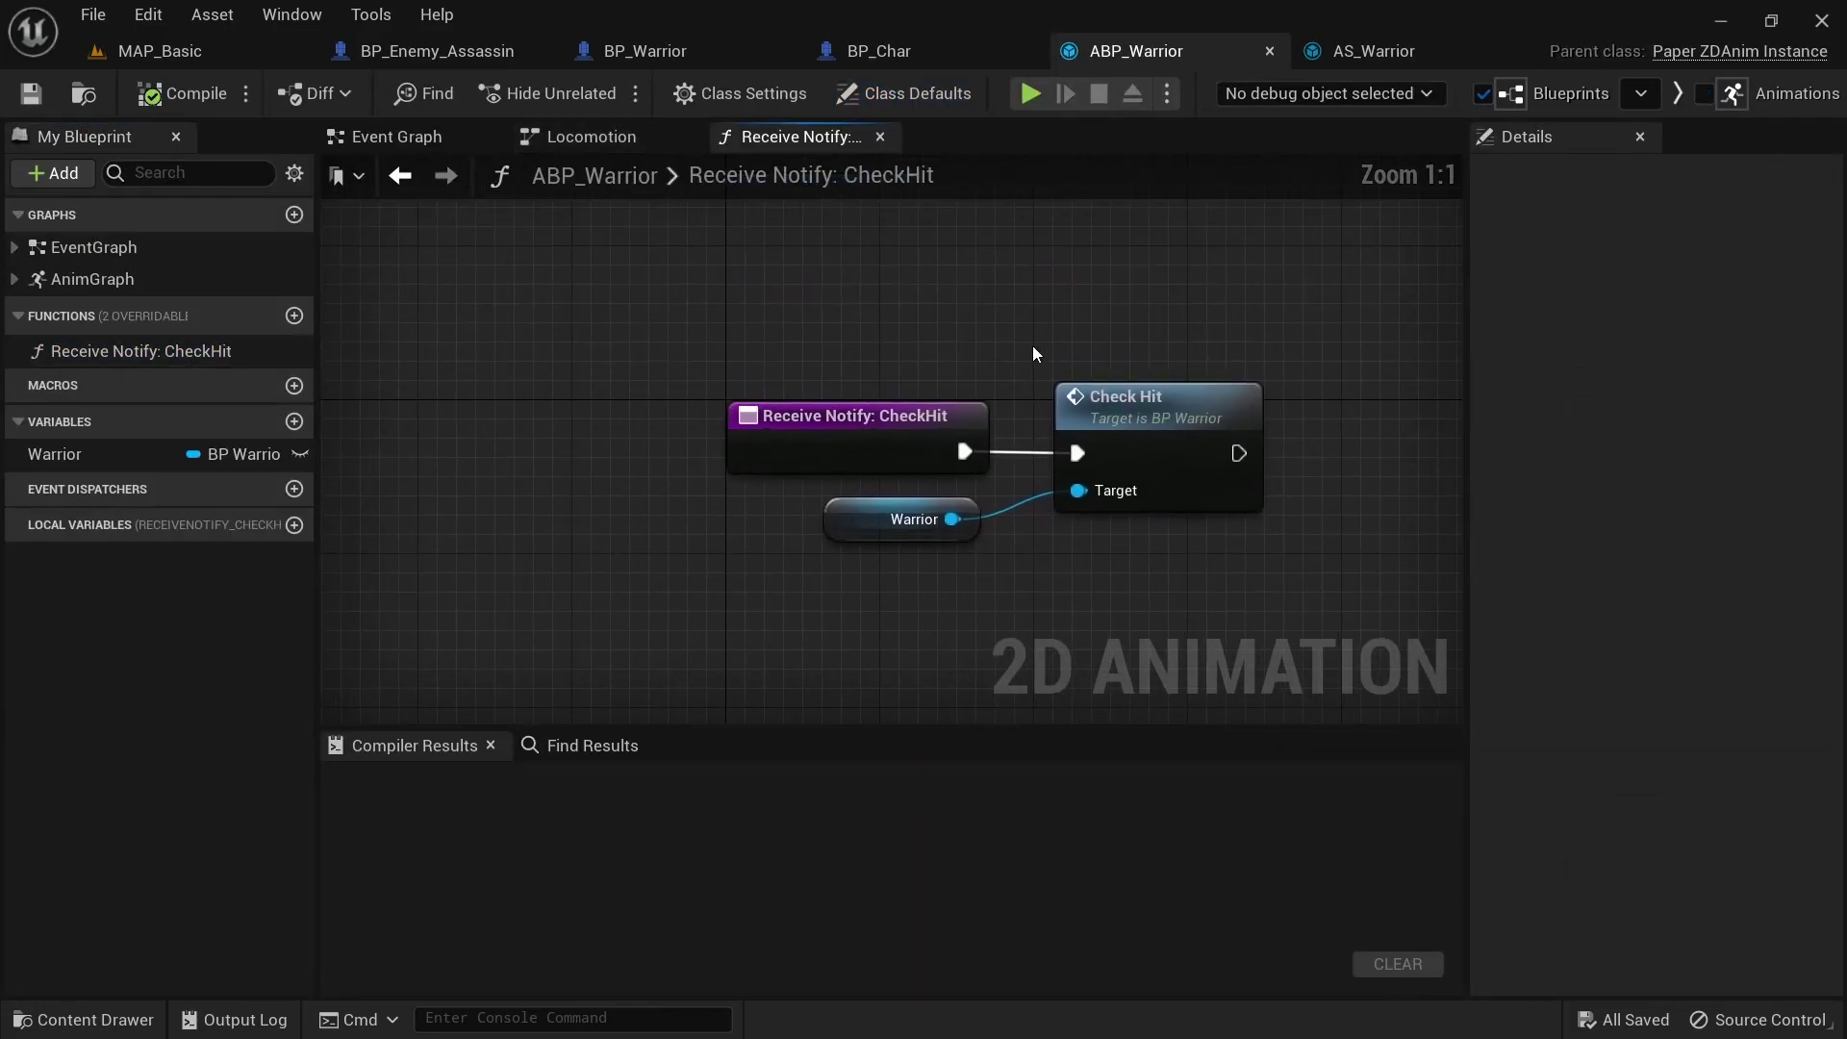
drag(663, 267, 1318, 594)
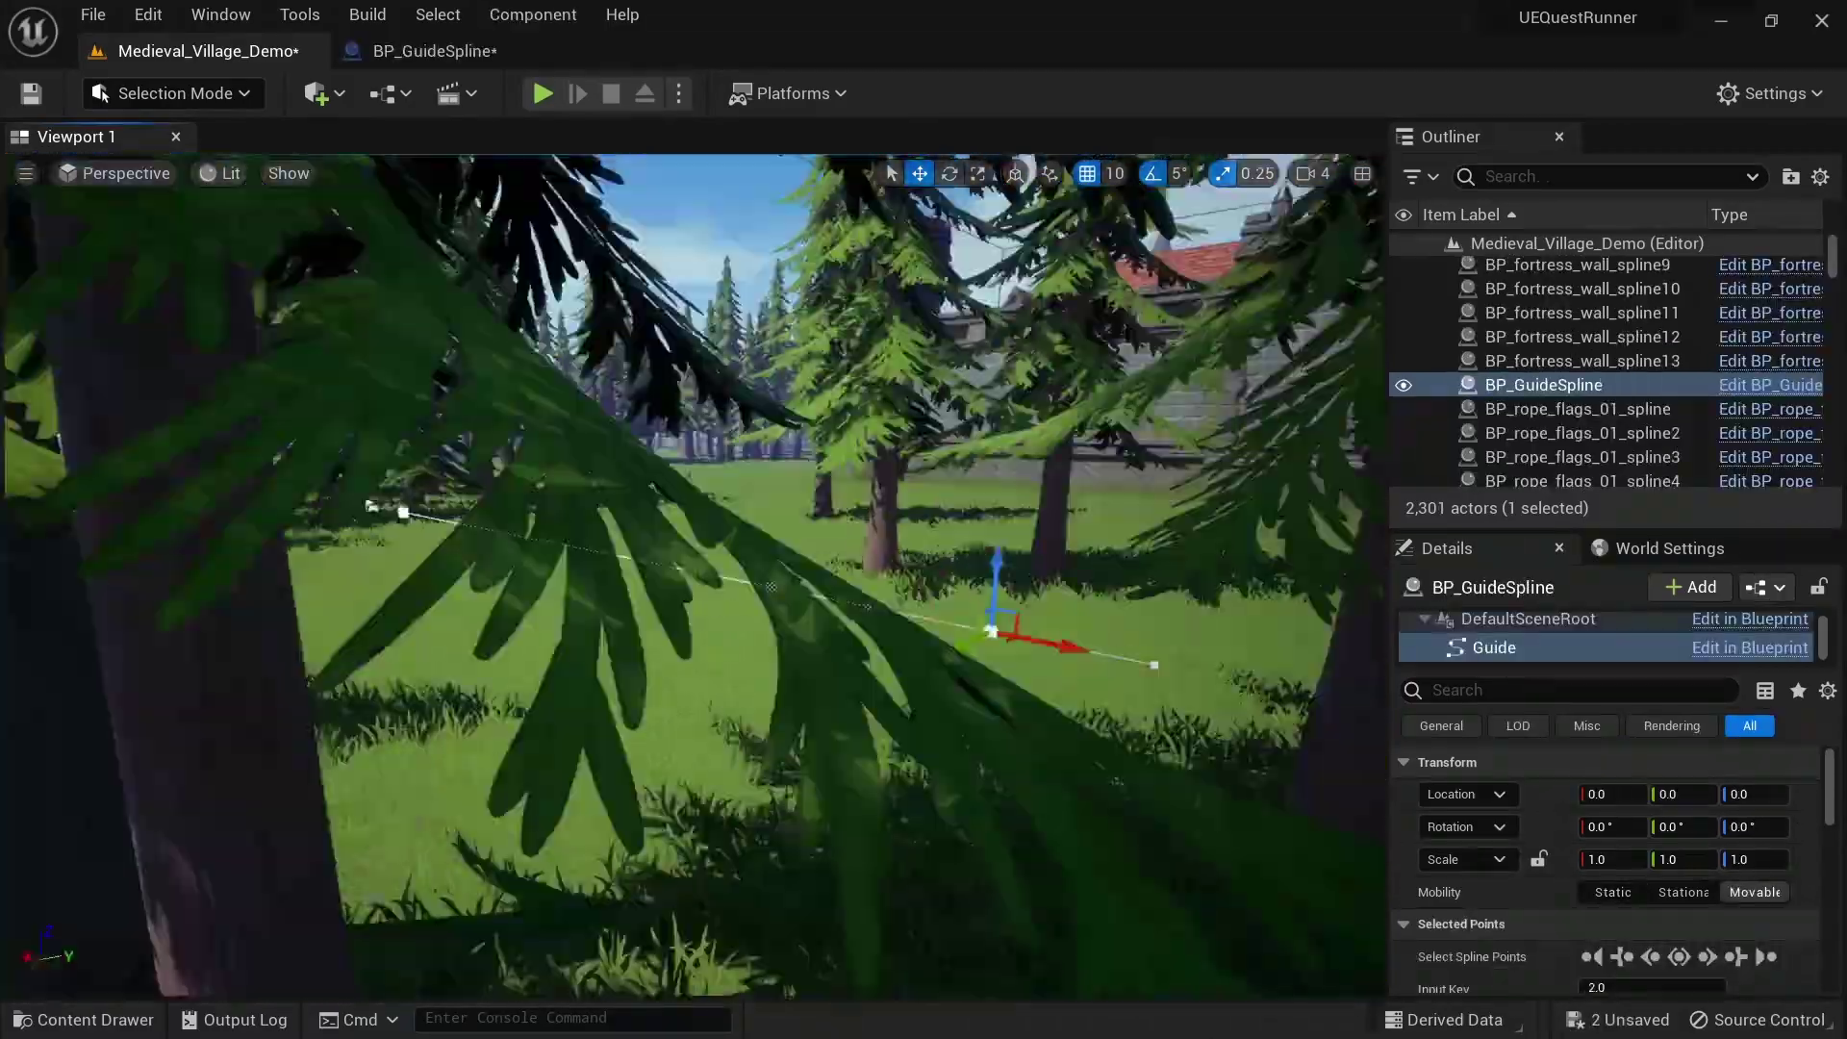
Step: Rotate the guide spline's points, then playtest the warrior's run through the village twice
key(e)
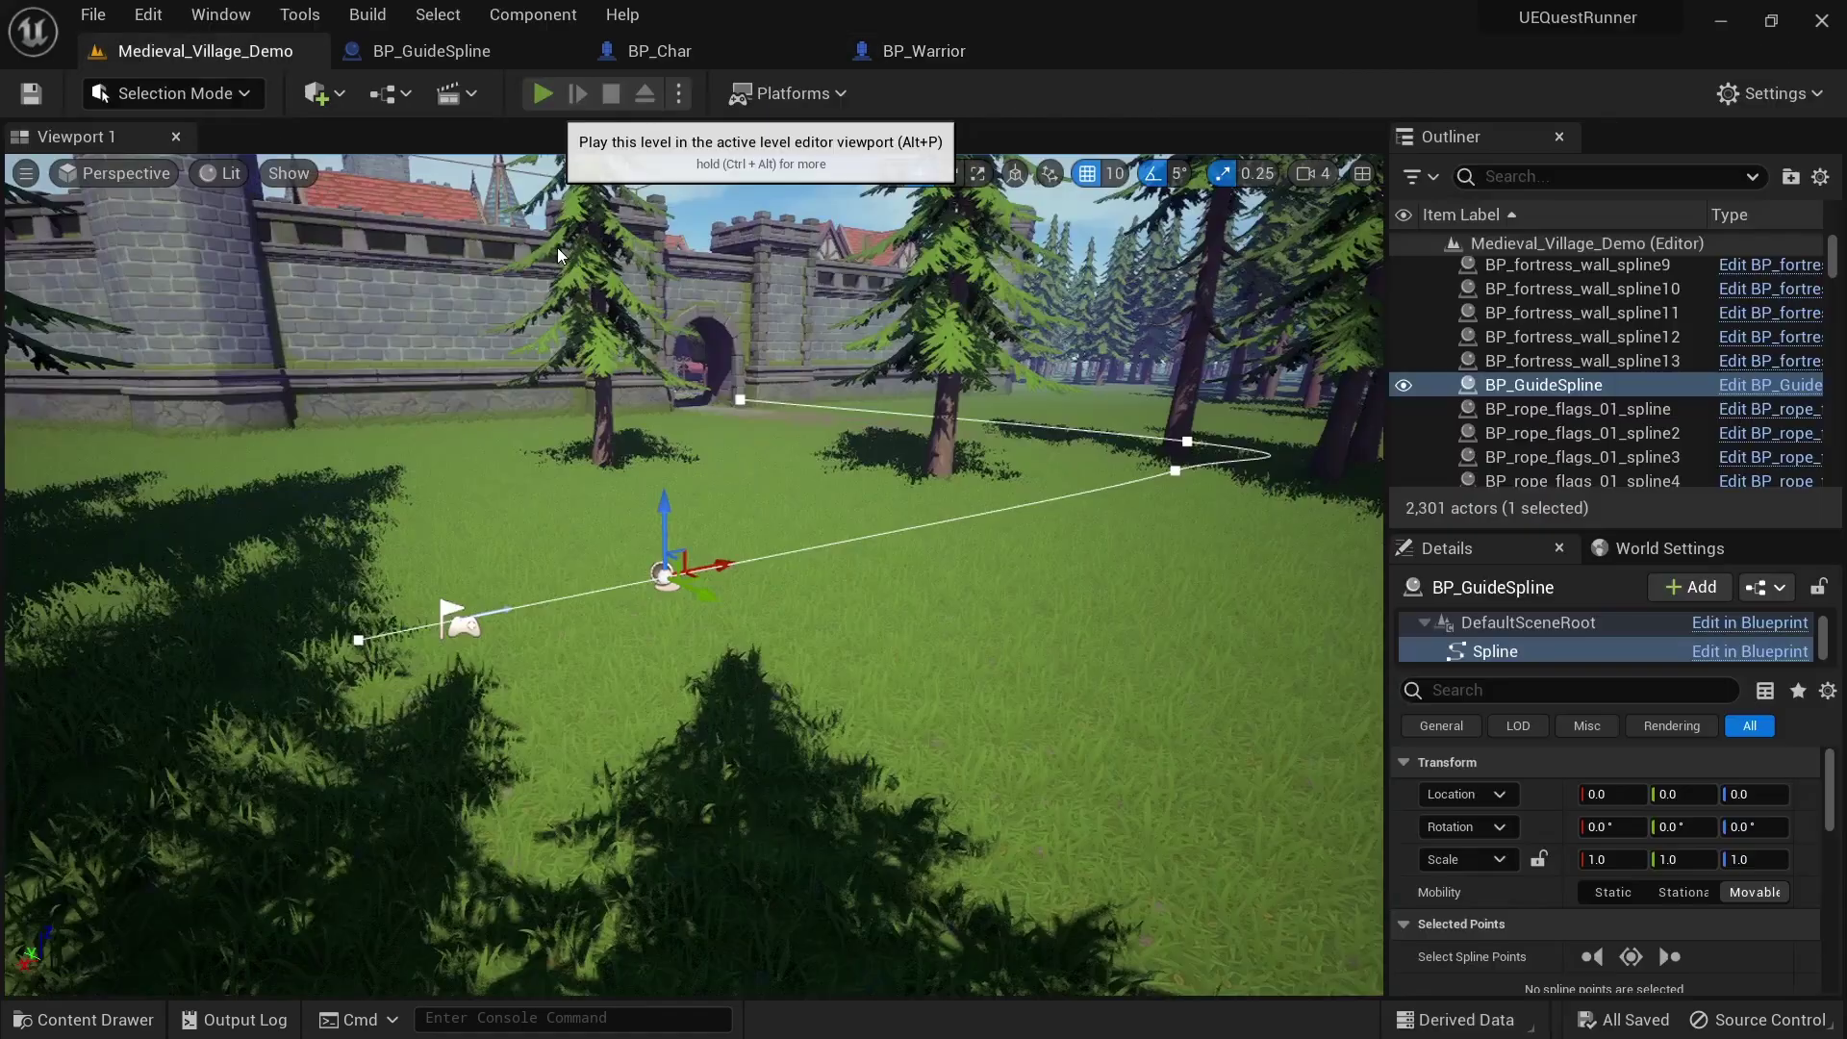
click(542, 94)
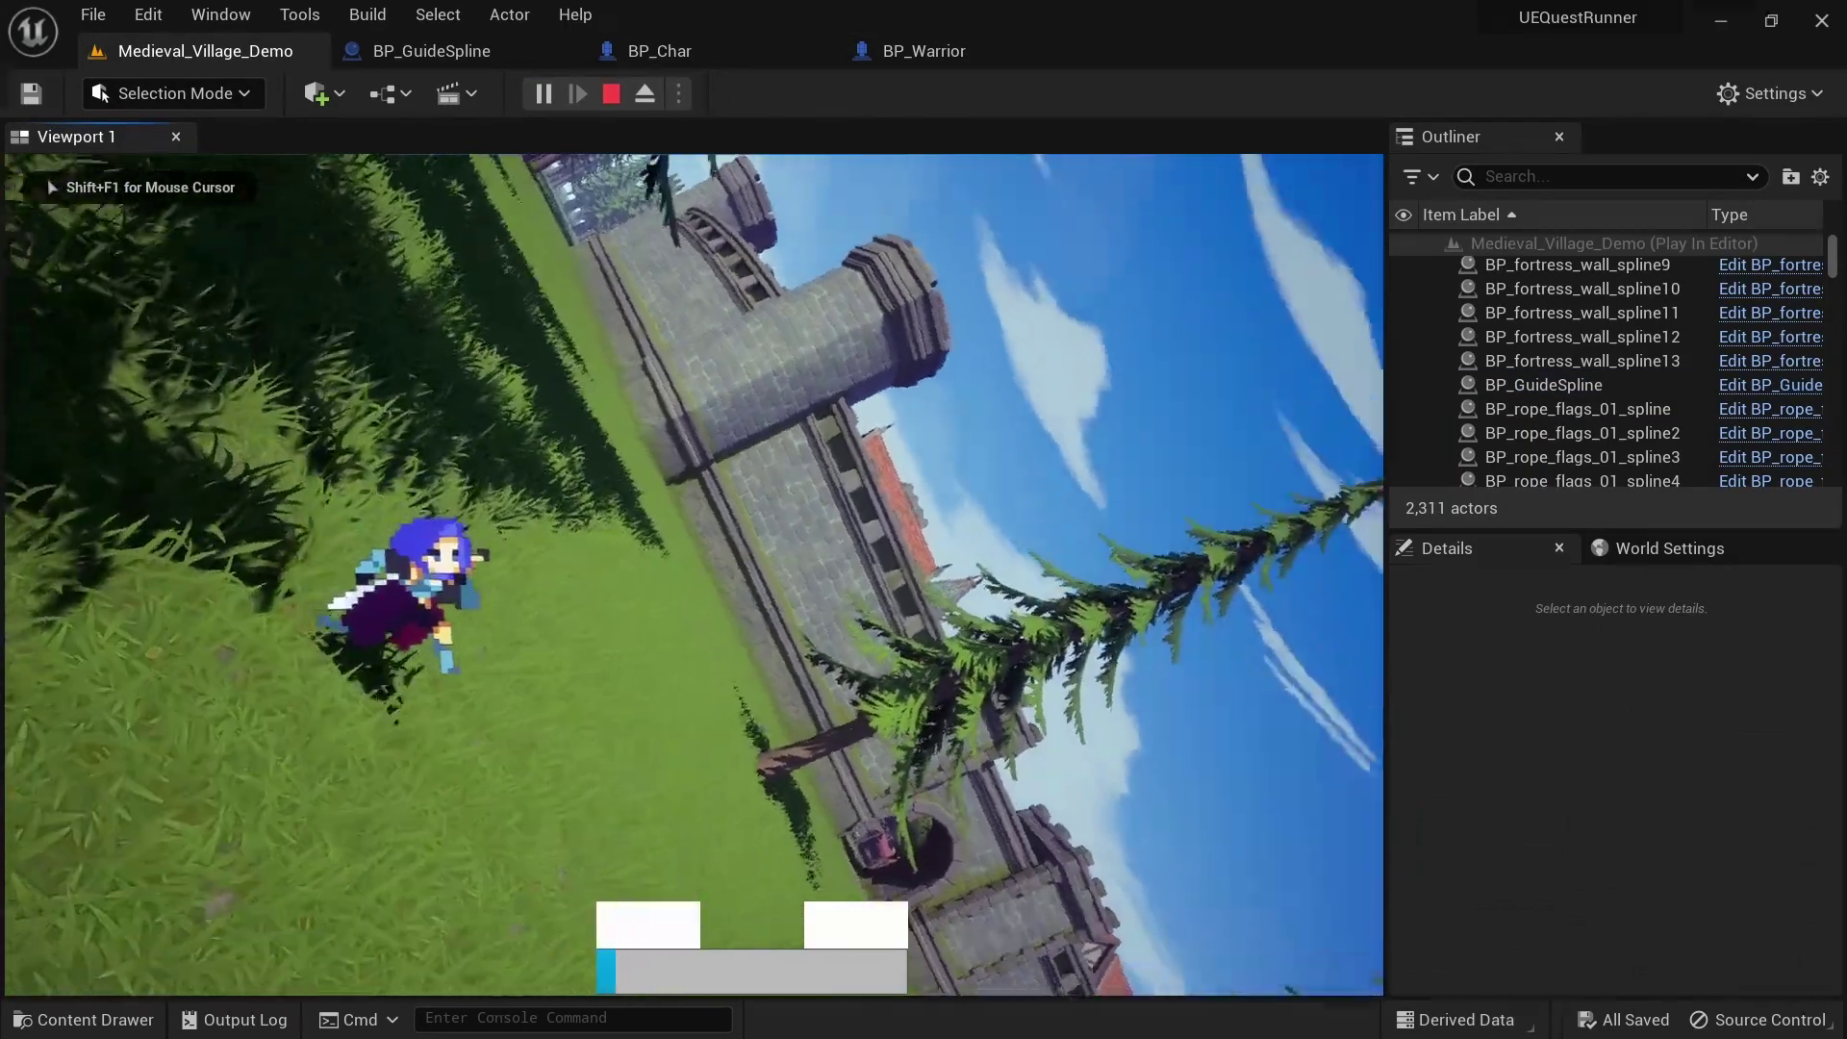
key(Escape)
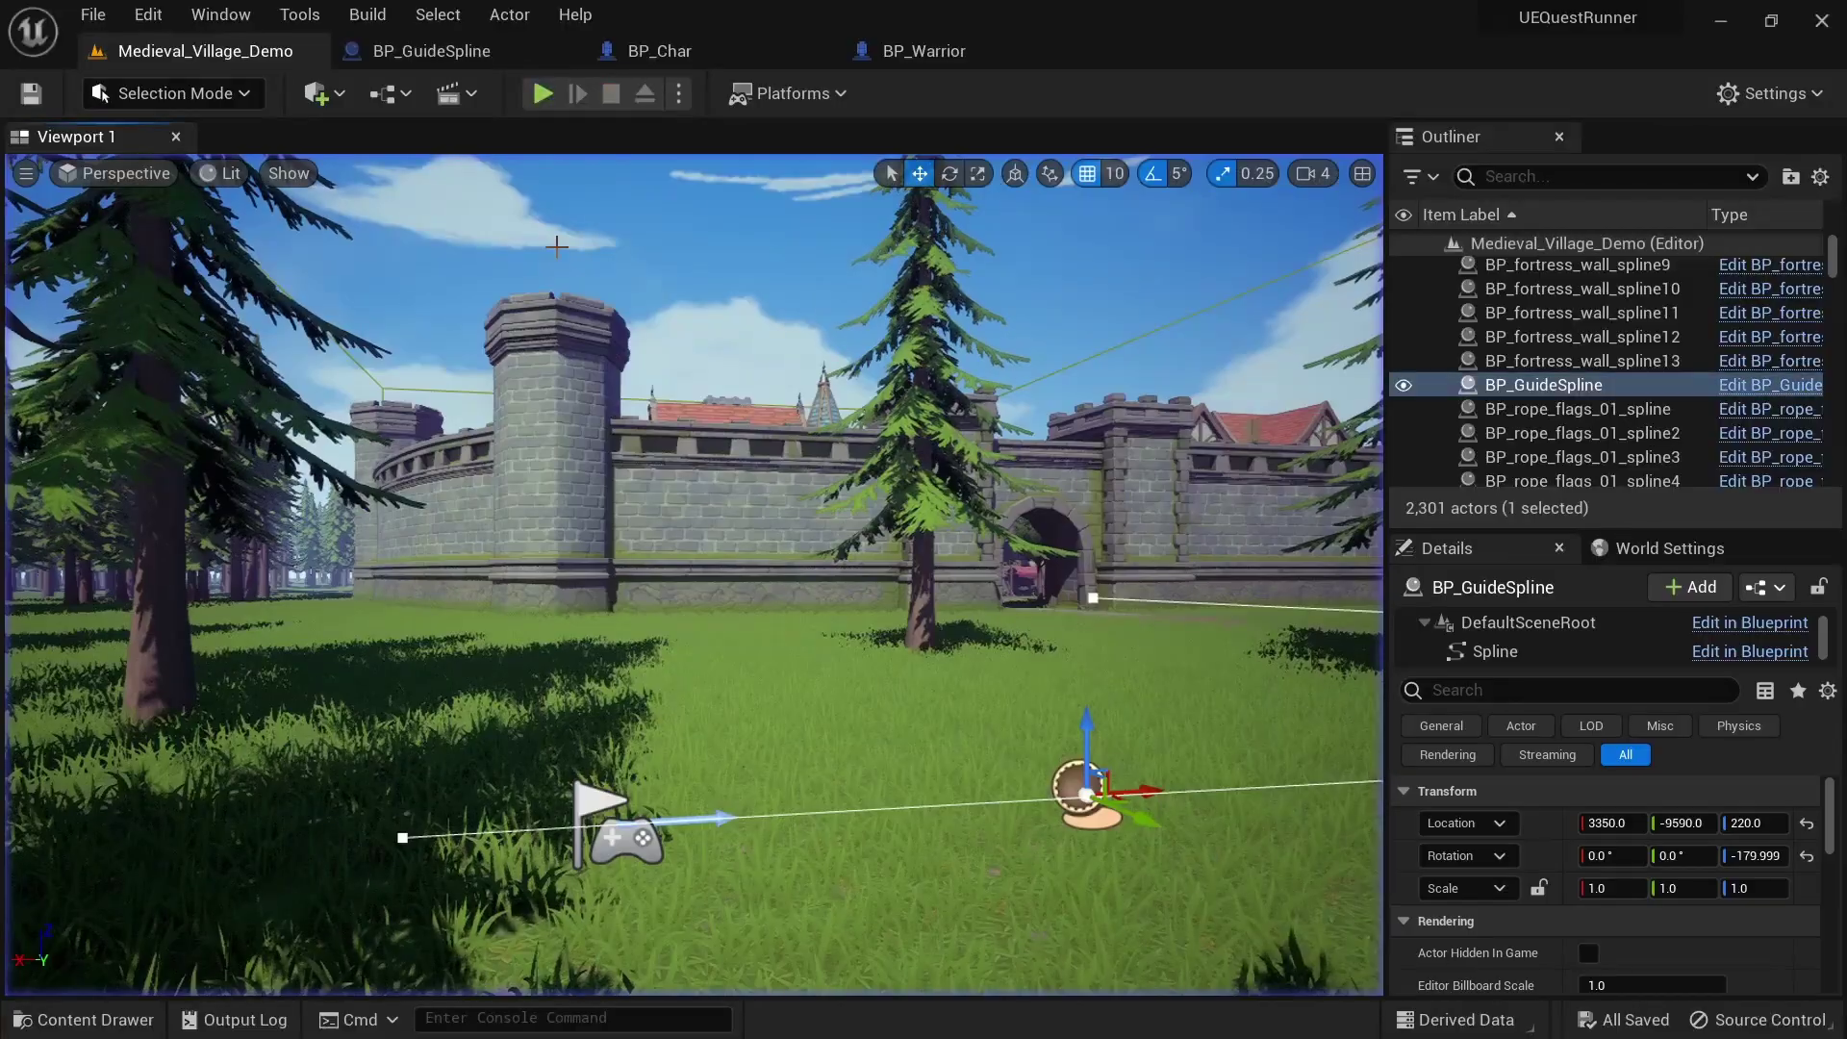
click(541, 93)
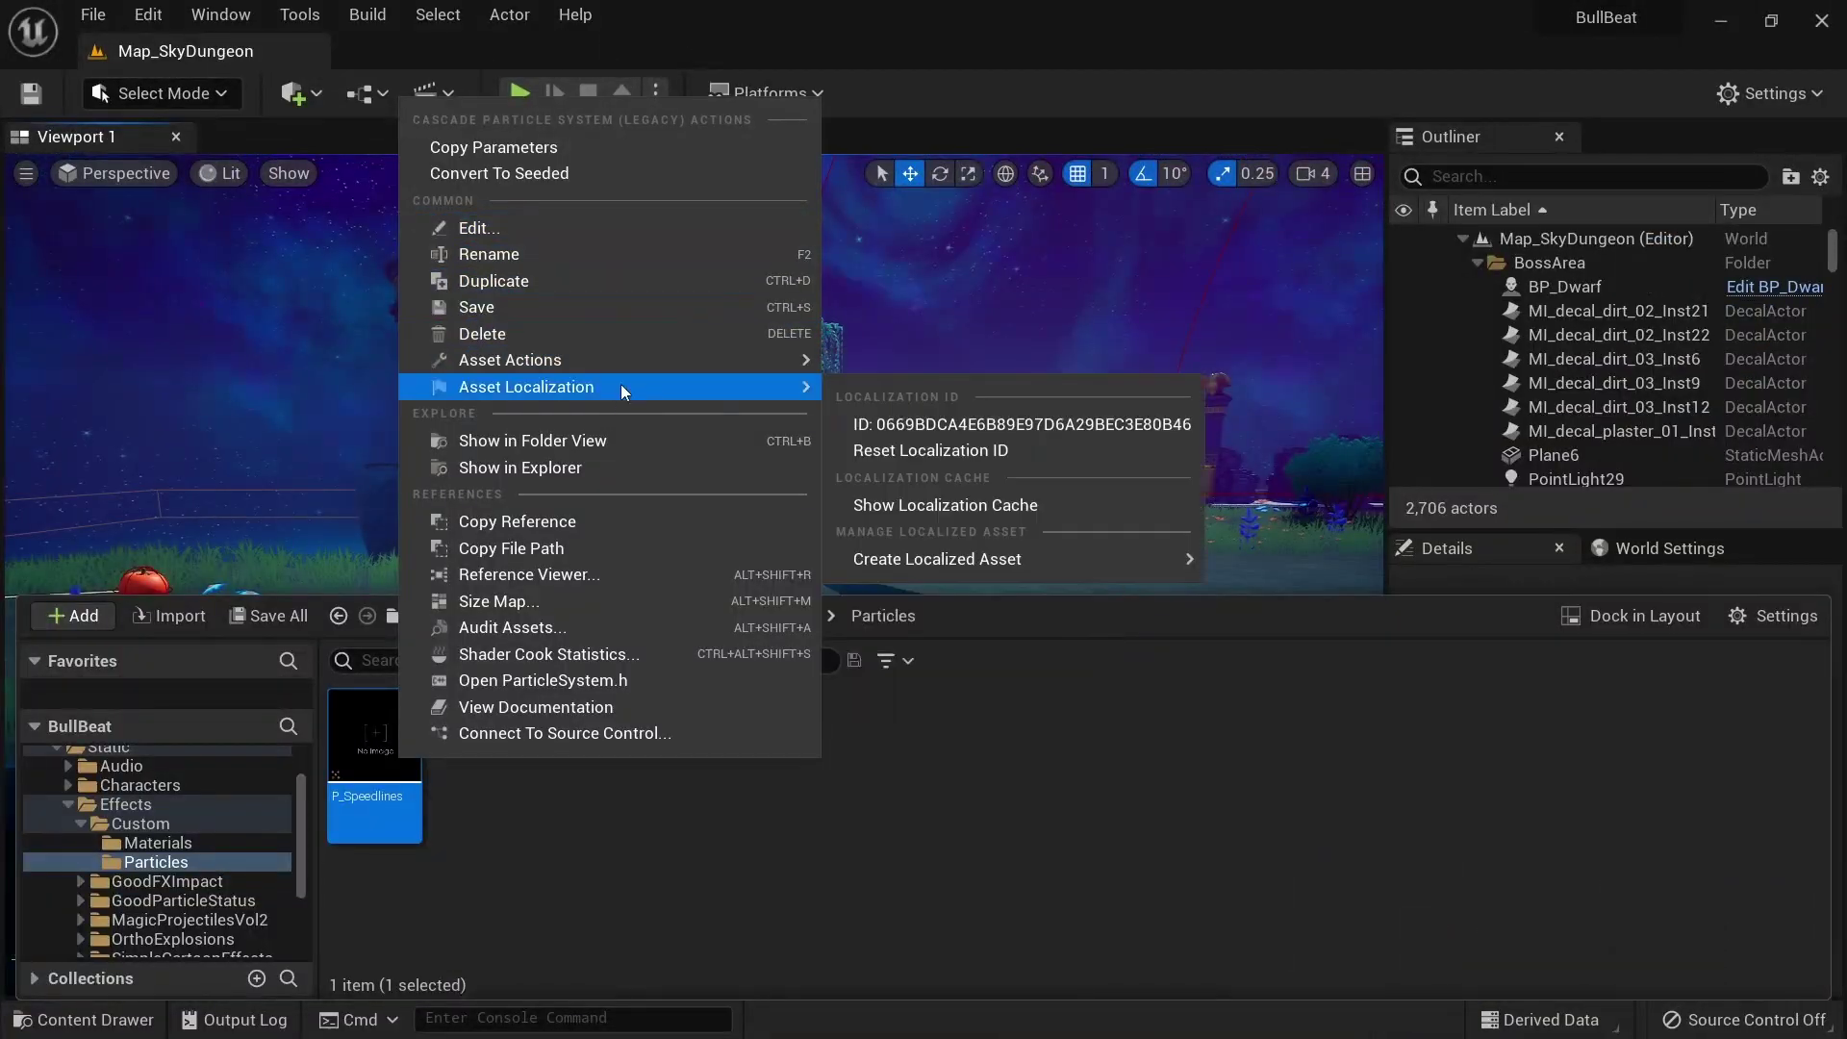
Step: Migrate the P_Speedlines particle asset to another project
mouse_move(623, 362)
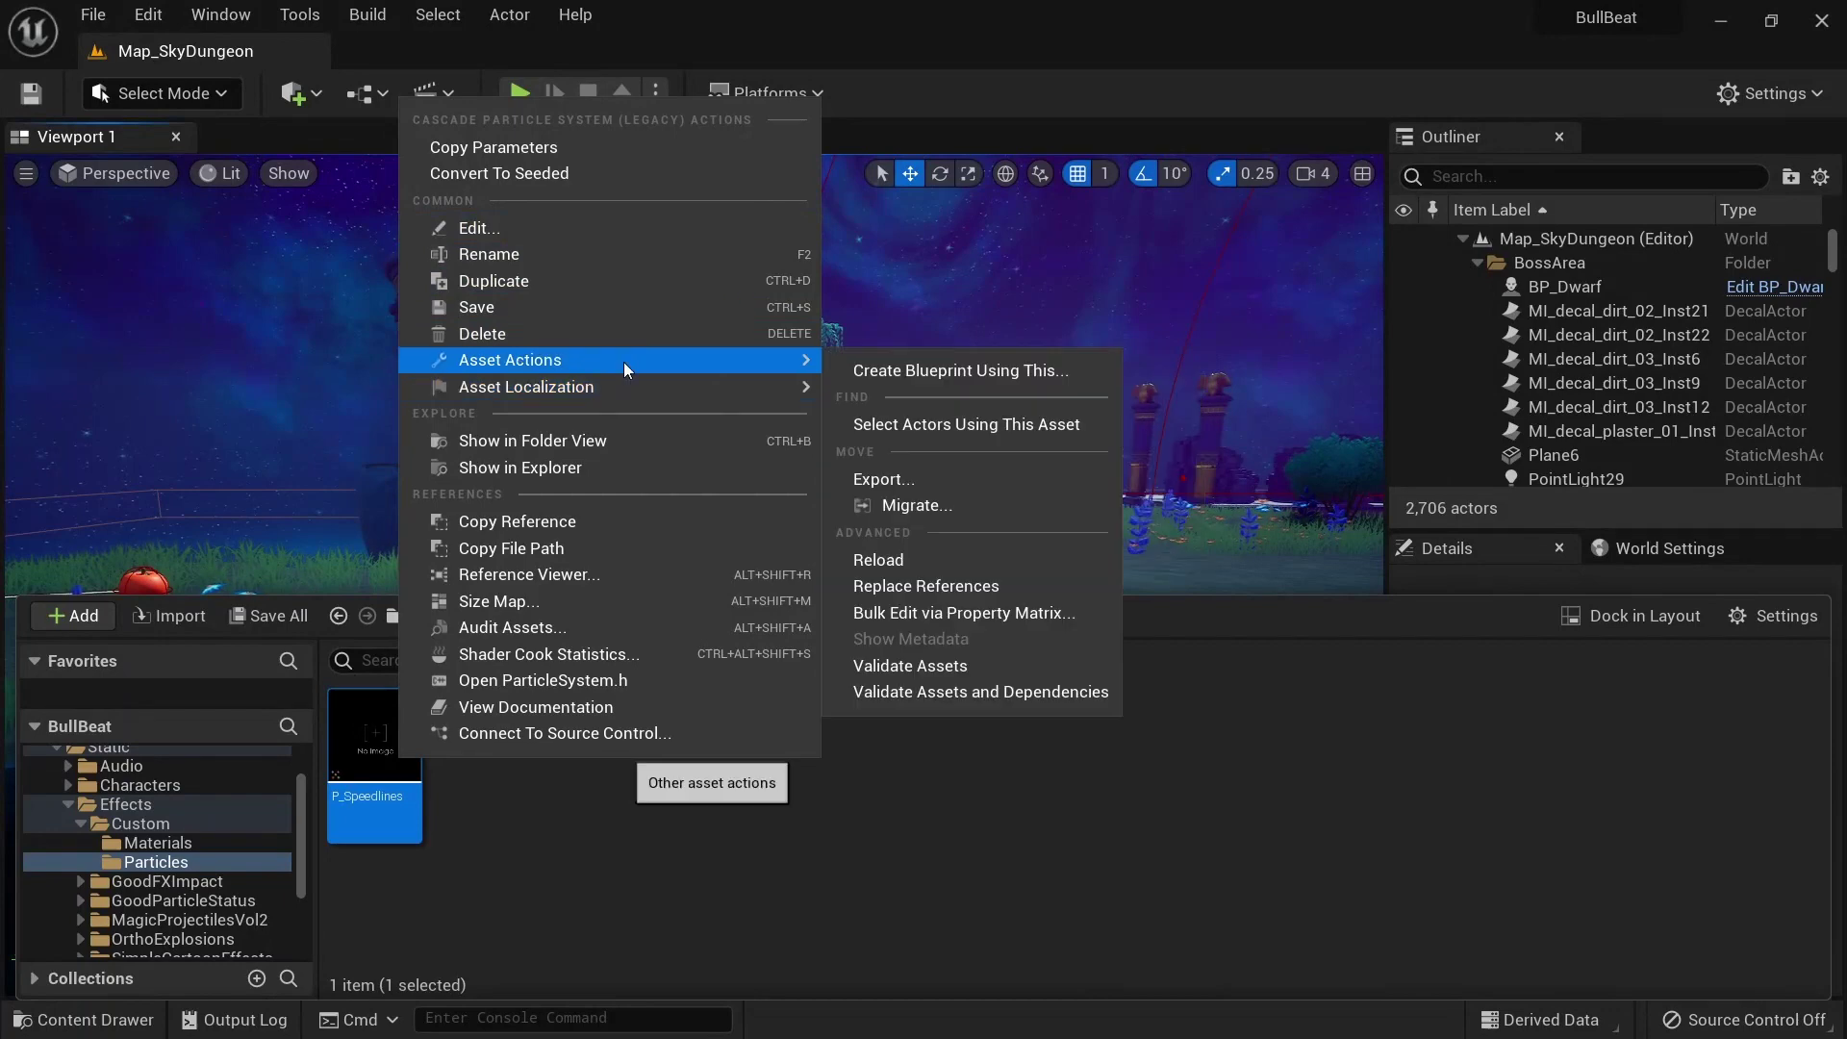
click(944, 497)
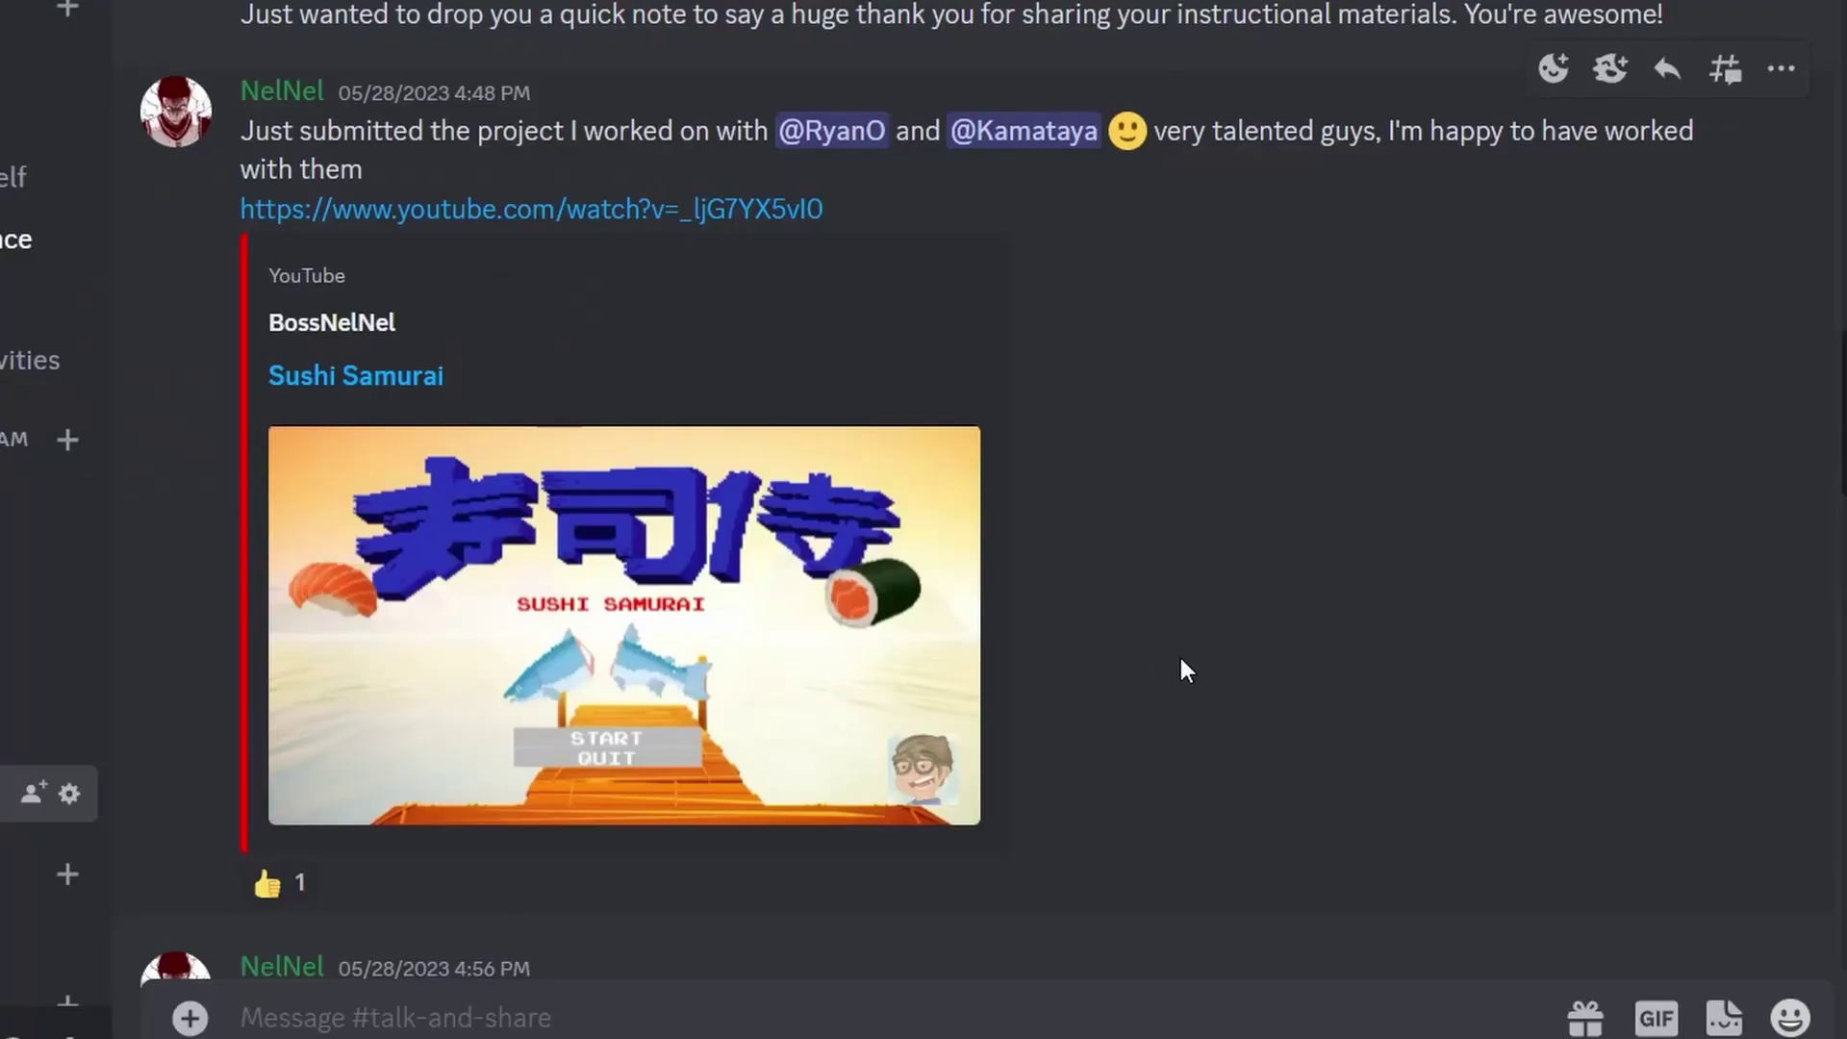
Step: Play the Sushi Samurai video and skip ahead to about 14 seconds
click(624, 625)
click(379, 751)
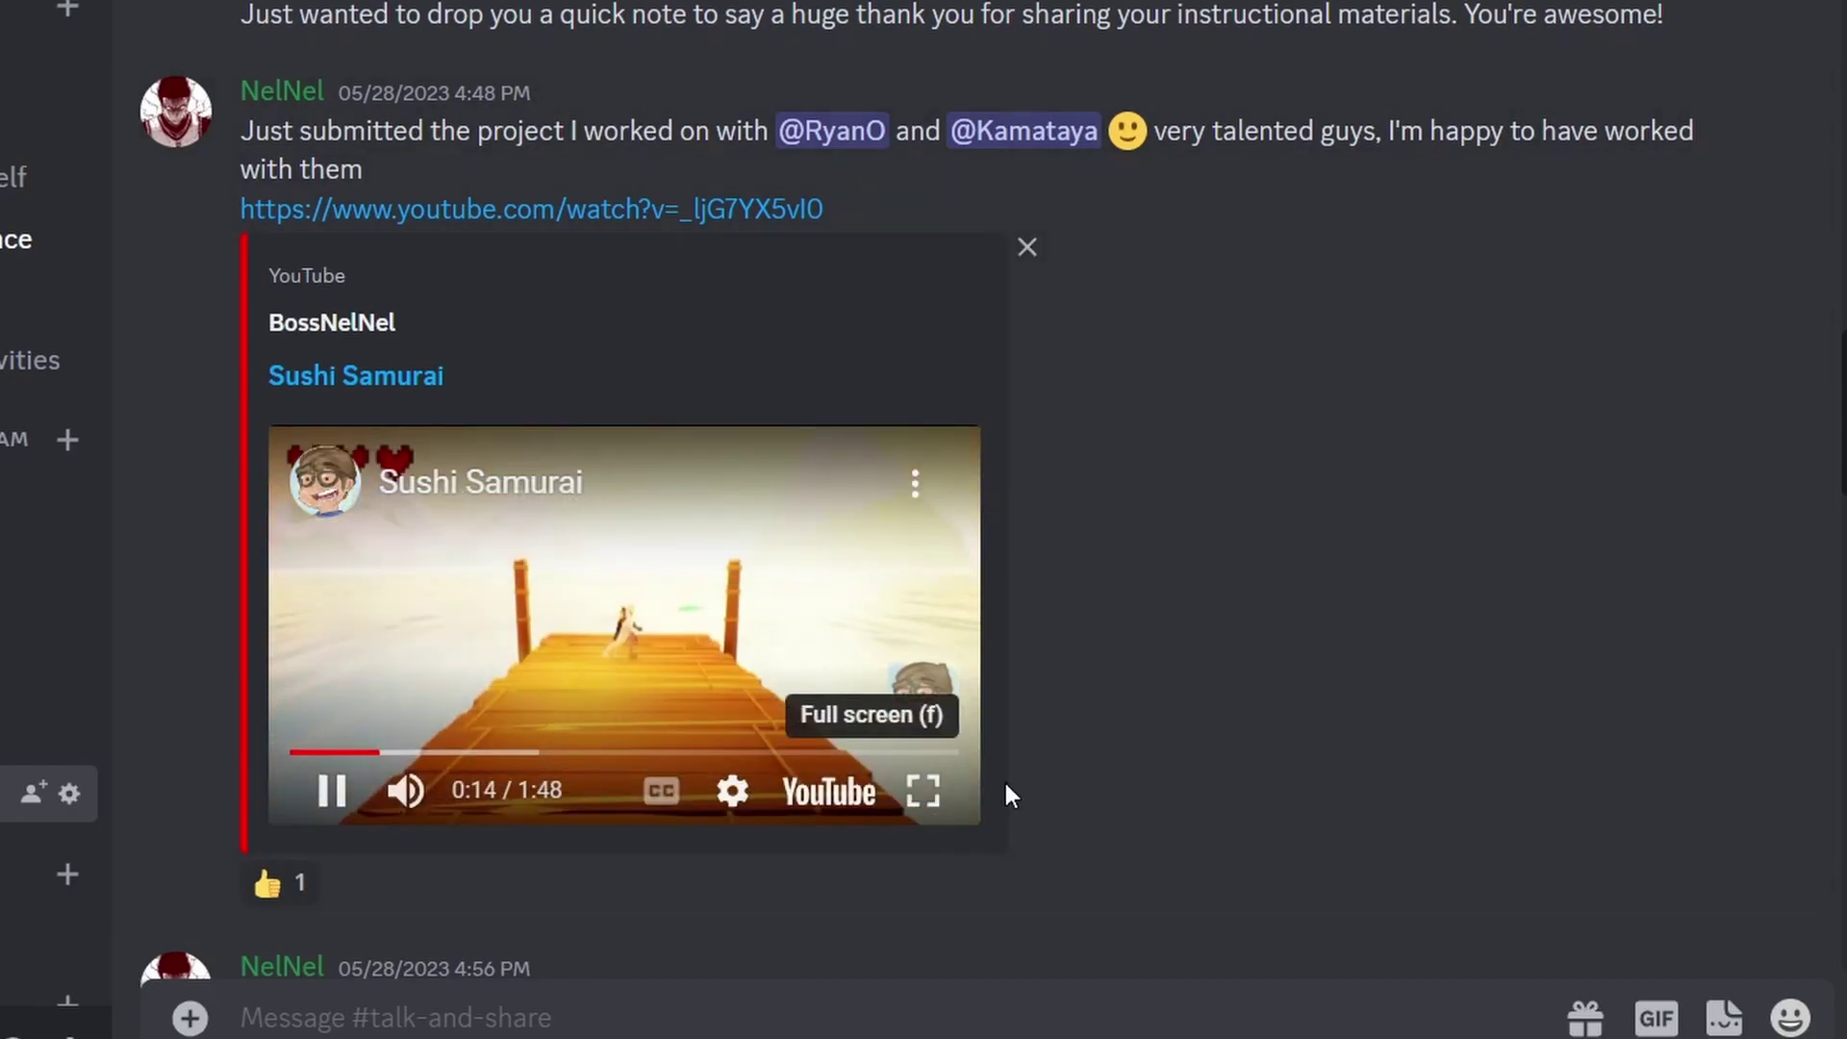